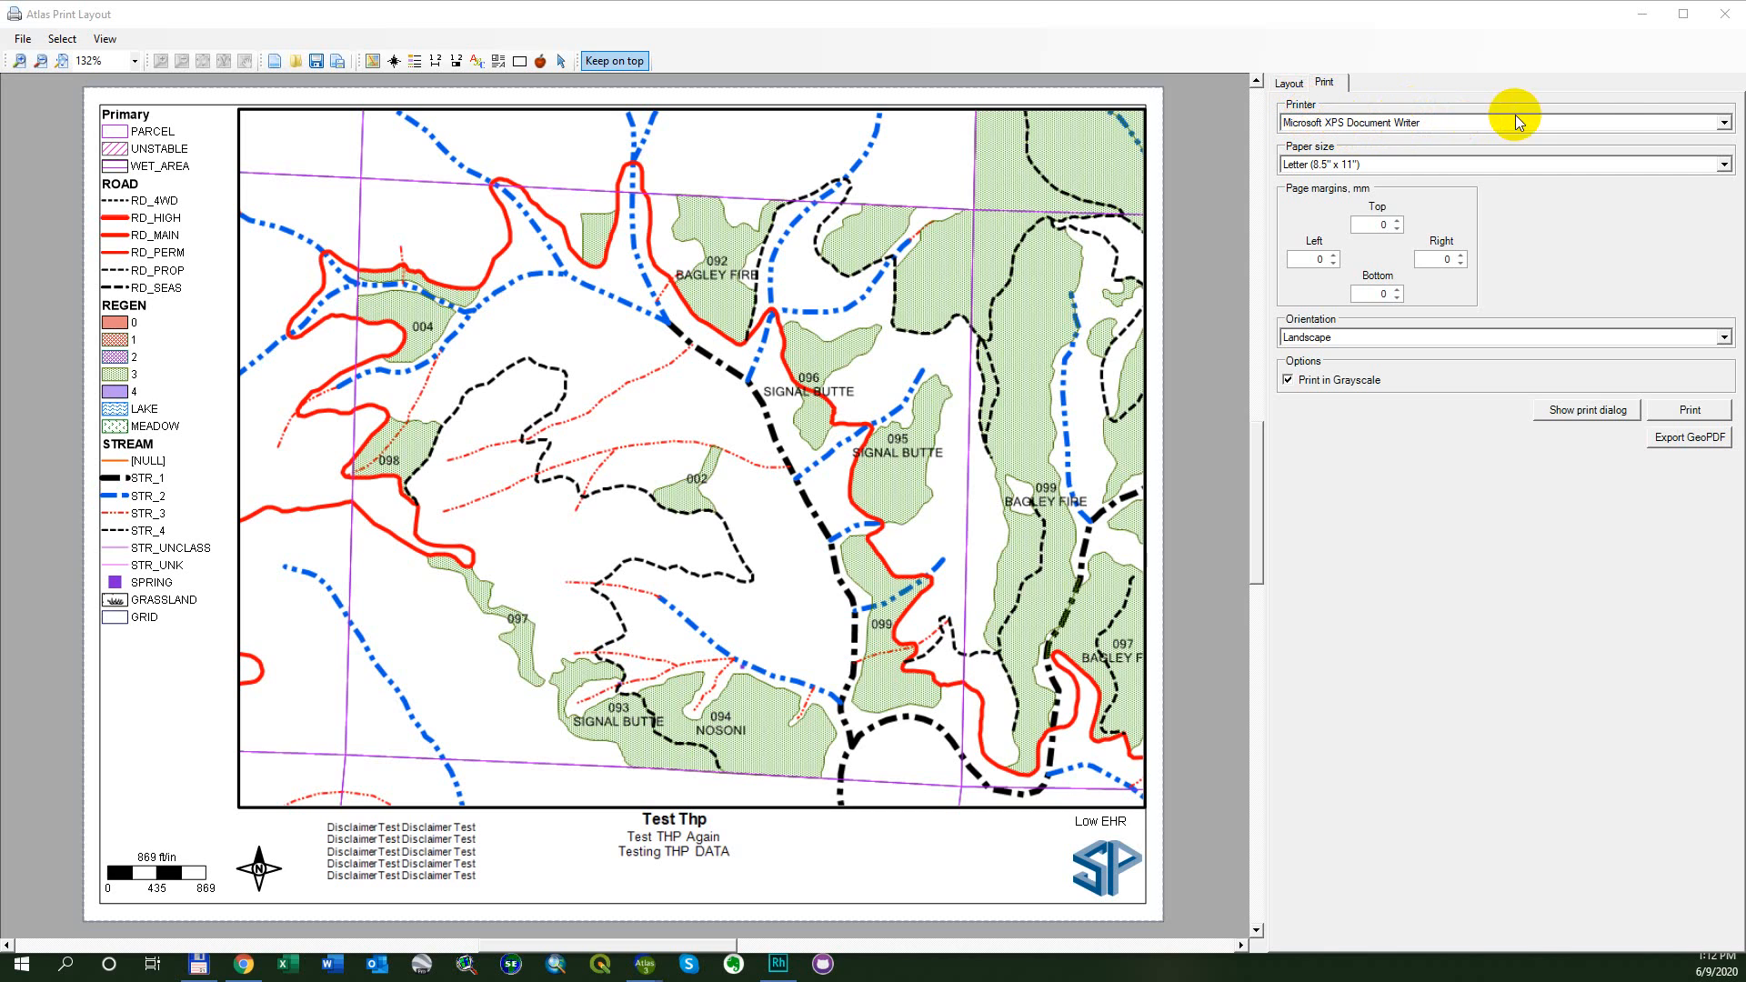
- Select OneNote for Windows 10 as the printer, and switch it to Microsoft Print to PDF
{"action": "left_click", "coordinate": [1724, 123]}
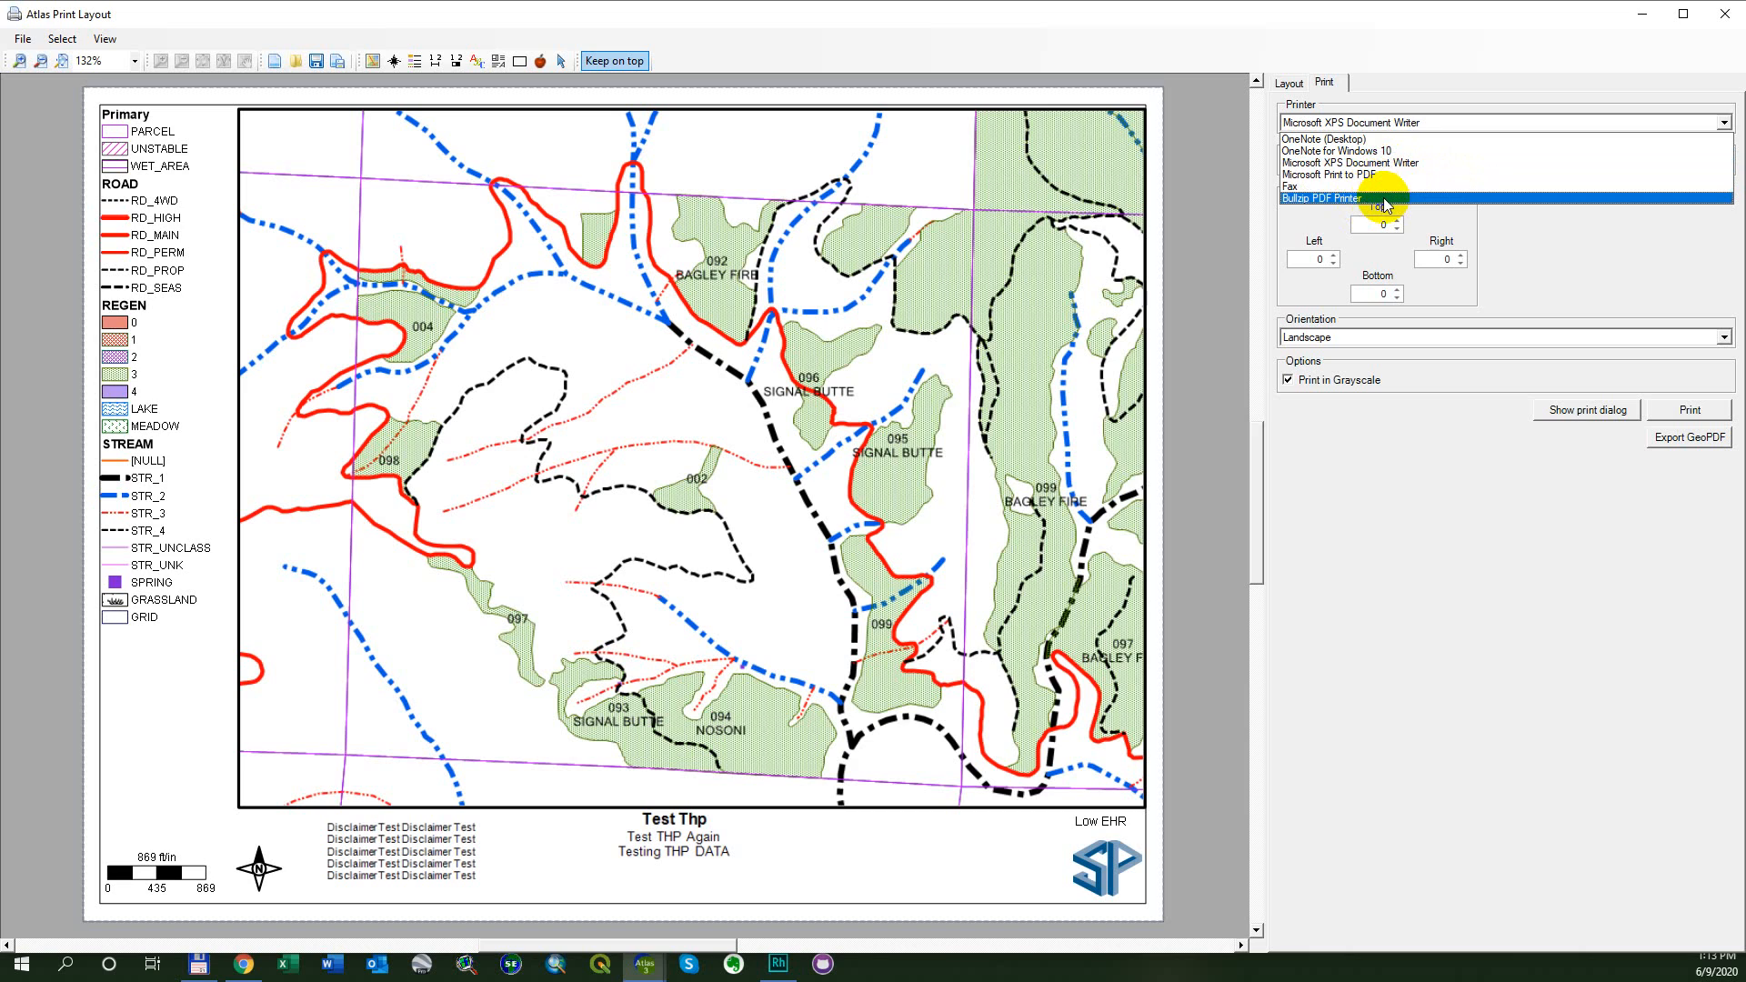
{"action": "left_click", "coordinate": [1389, 150]}
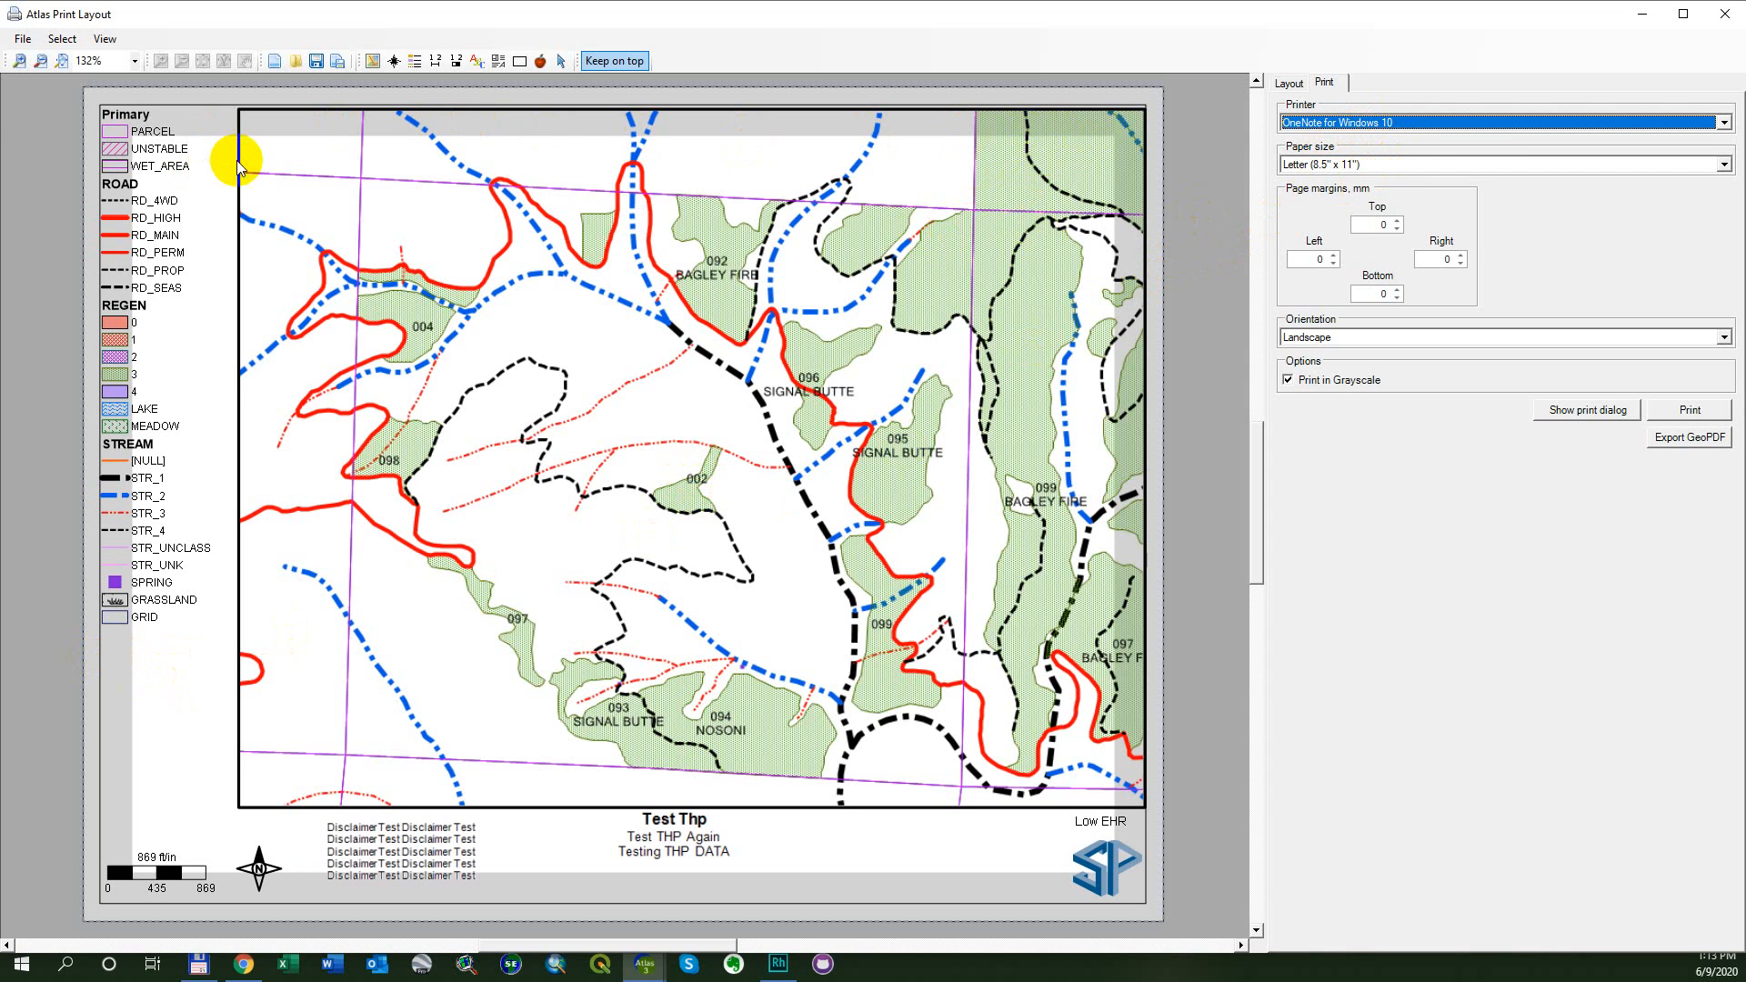
{"action": "left_click", "coordinate": [1718, 124]}
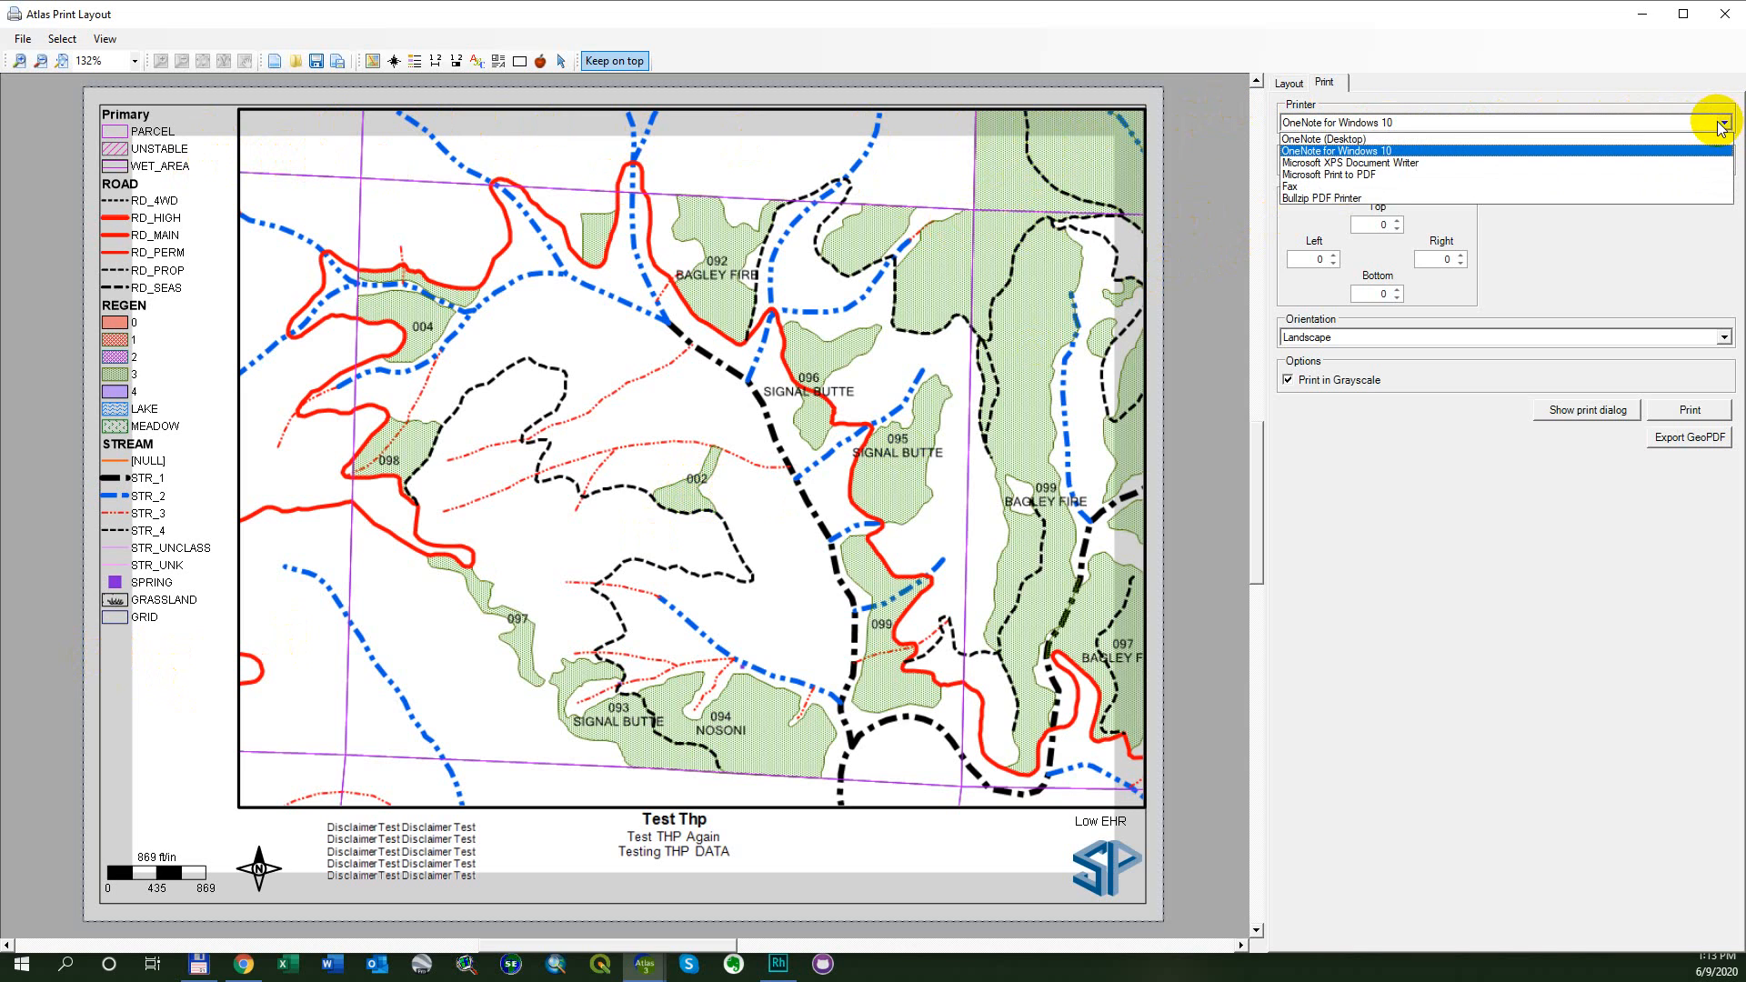
{"action": "left_click", "coordinate": [1450, 176]}
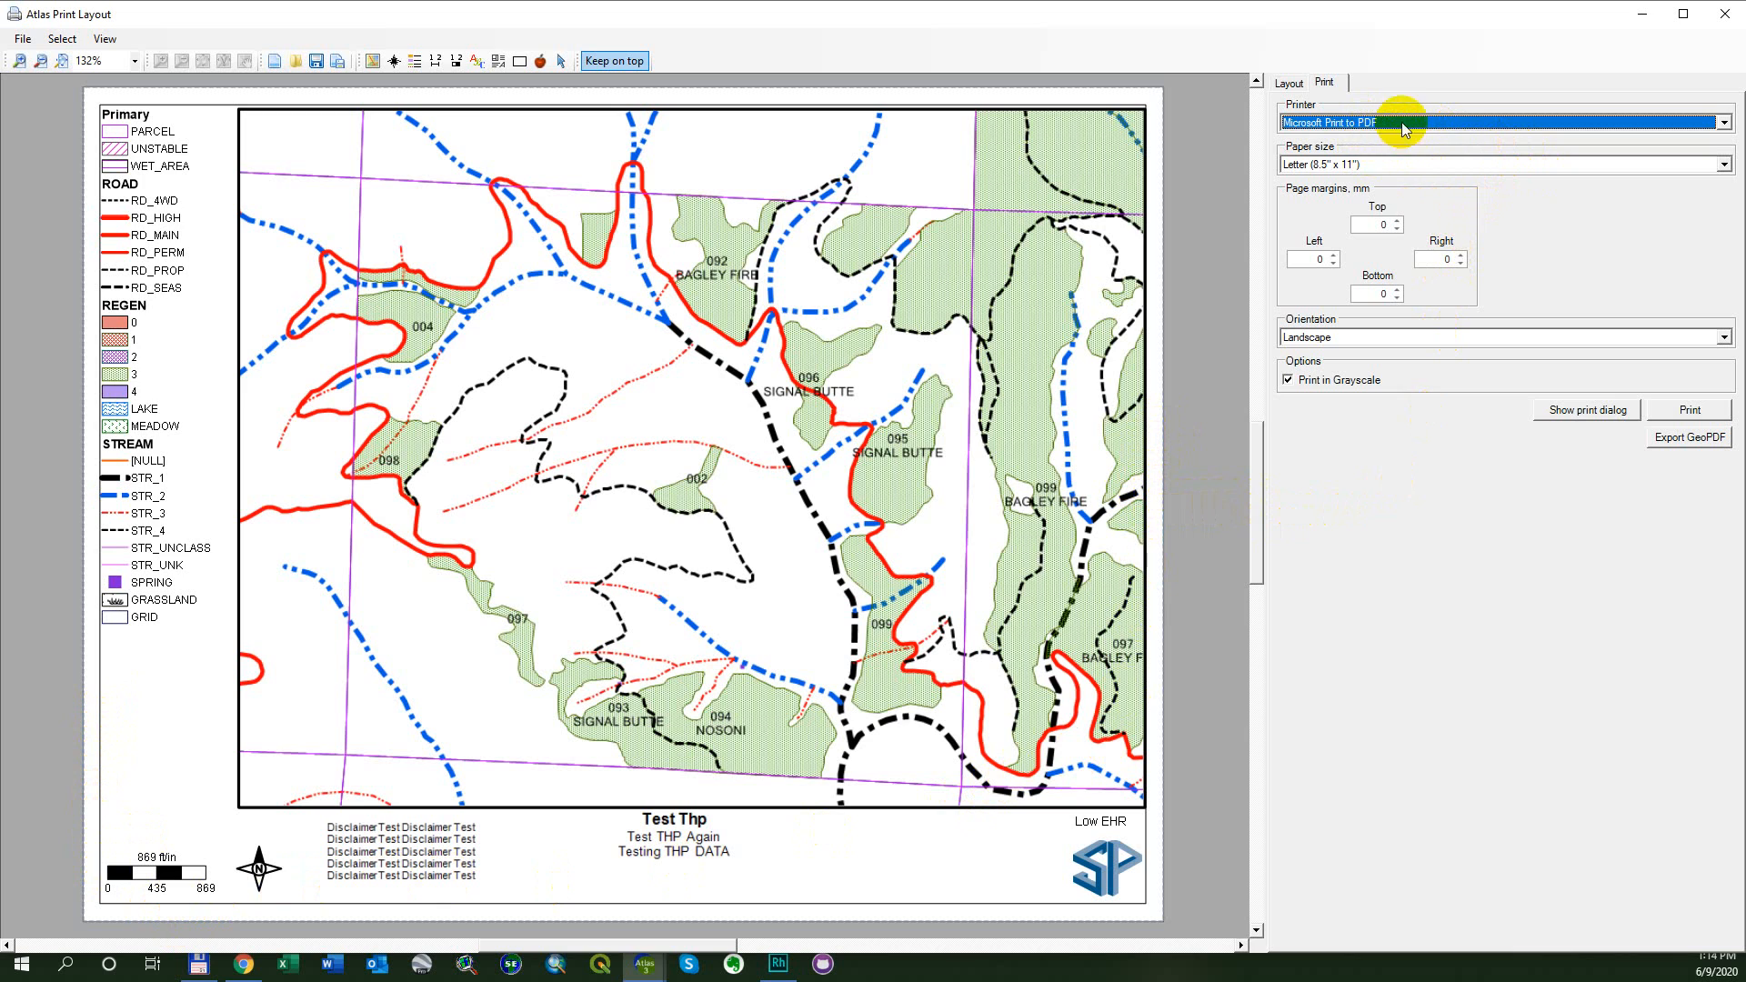
- Look through the paper sizes offered by the Microsoft Print to PDF printer
{"action": "left_click", "coordinate": [1458, 165]}
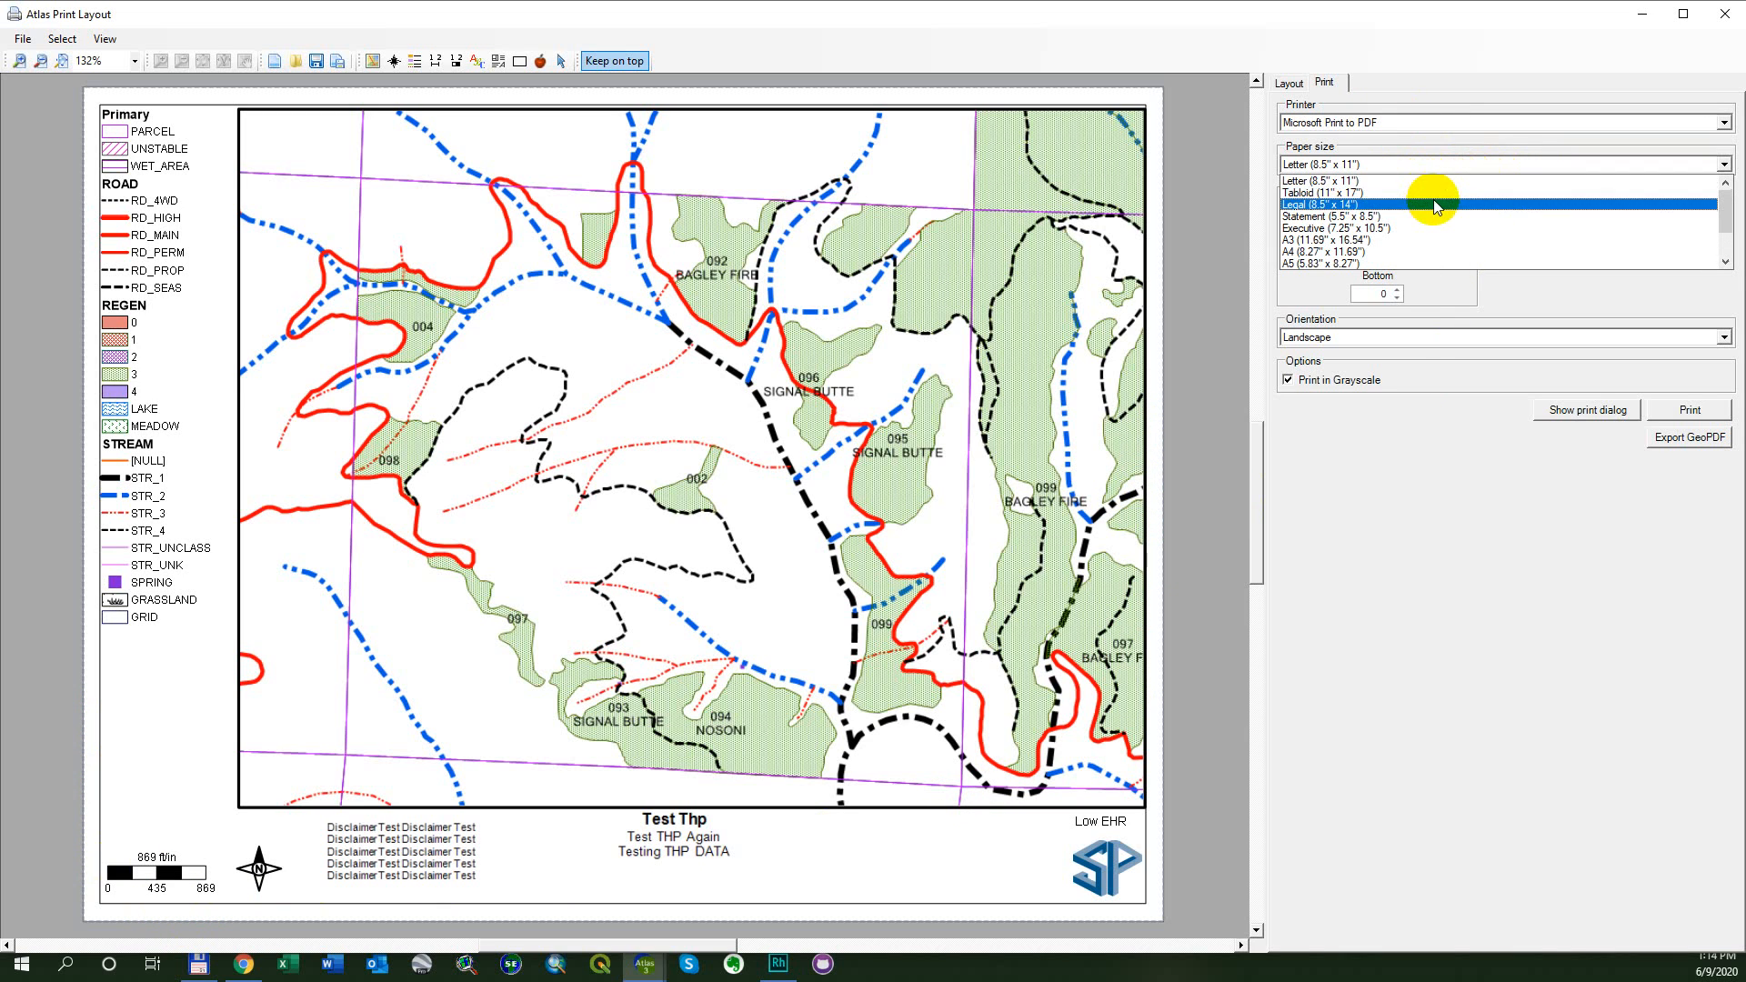
{"action": "scroll", "coordinate": [1435, 206], "scroll_direction": "down", "scroll_amount": 4}
{"action": "scroll", "coordinate": [1432, 219], "scroll_direction": "up", "scroll_amount": 3}
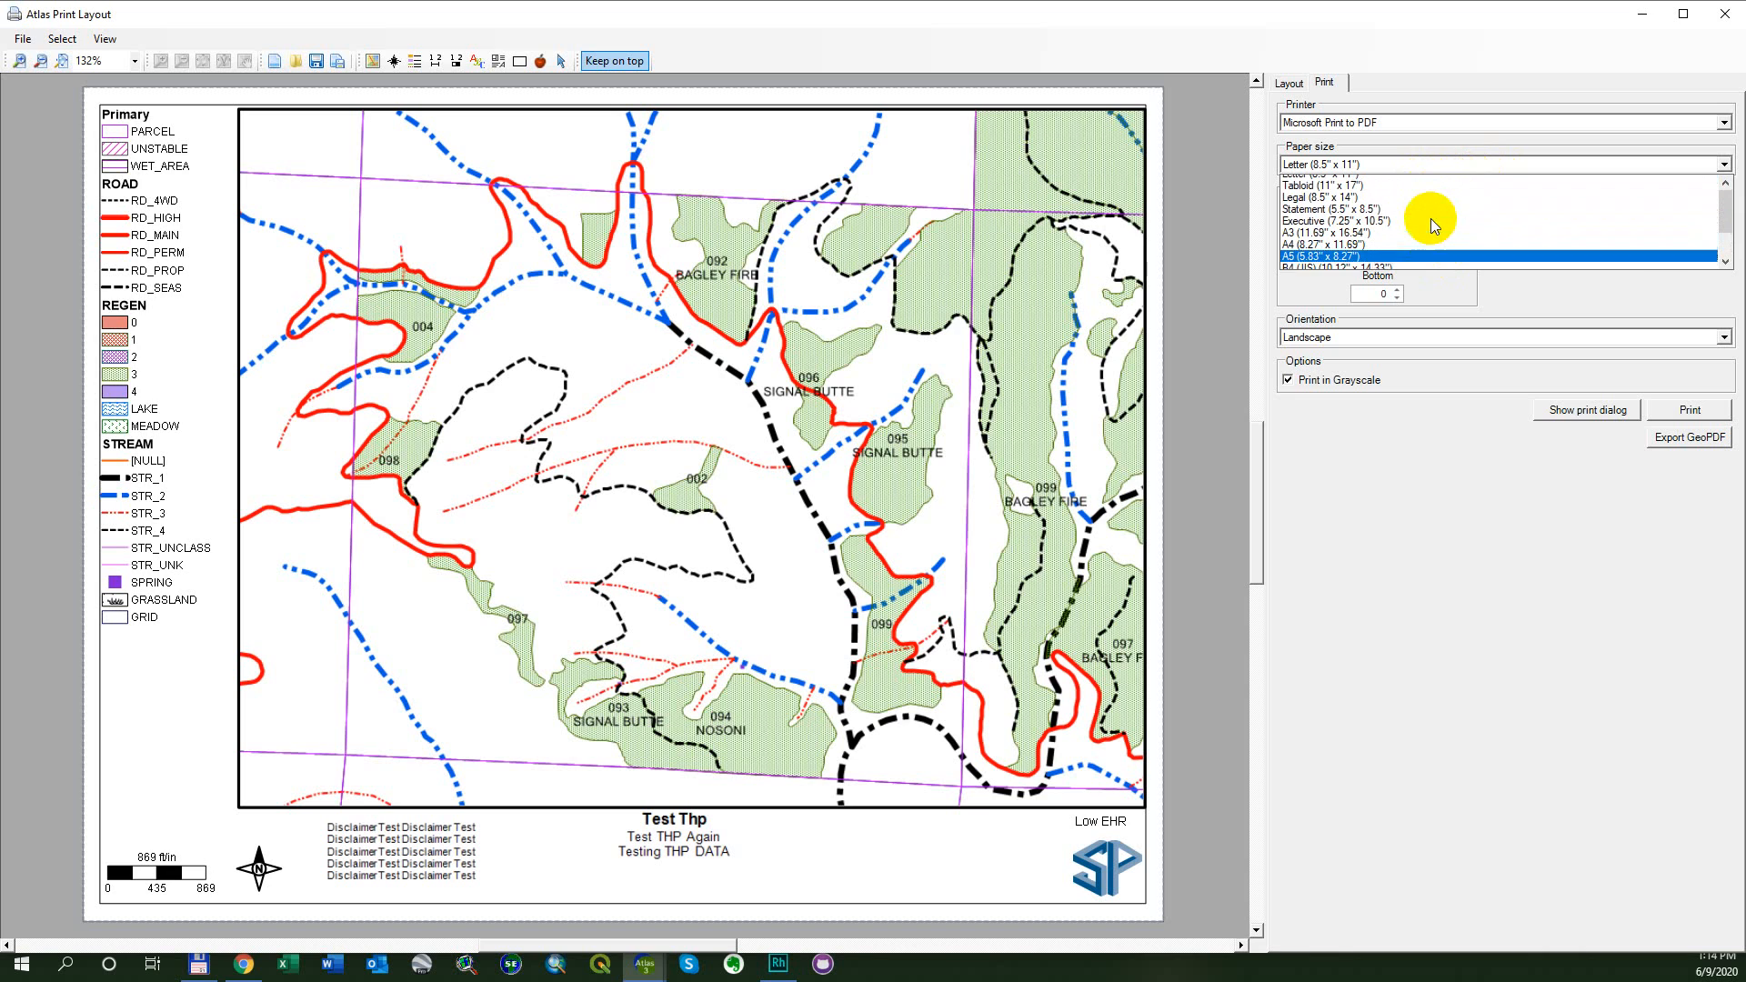
- Switch the printer to Microsoft XPS Document Writer and look through its available paper sizes
{"action": "left_click", "coordinate": [1517, 118]}
{"action": "left_click", "coordinate": [1515, 119]}
{"action": "left_click", "coordinate": [1547, 161]}
{"action": "left_click", "coordinate": [1546, 161]}
{"action": "scroll", "coordinate": [1534, 184], "scroll_direction": "down", "scroll_amount": 11}
{"action": "scroll", "coordinate": [1505, 200], "scroll_direction": "up", "scroll_amount": 13}
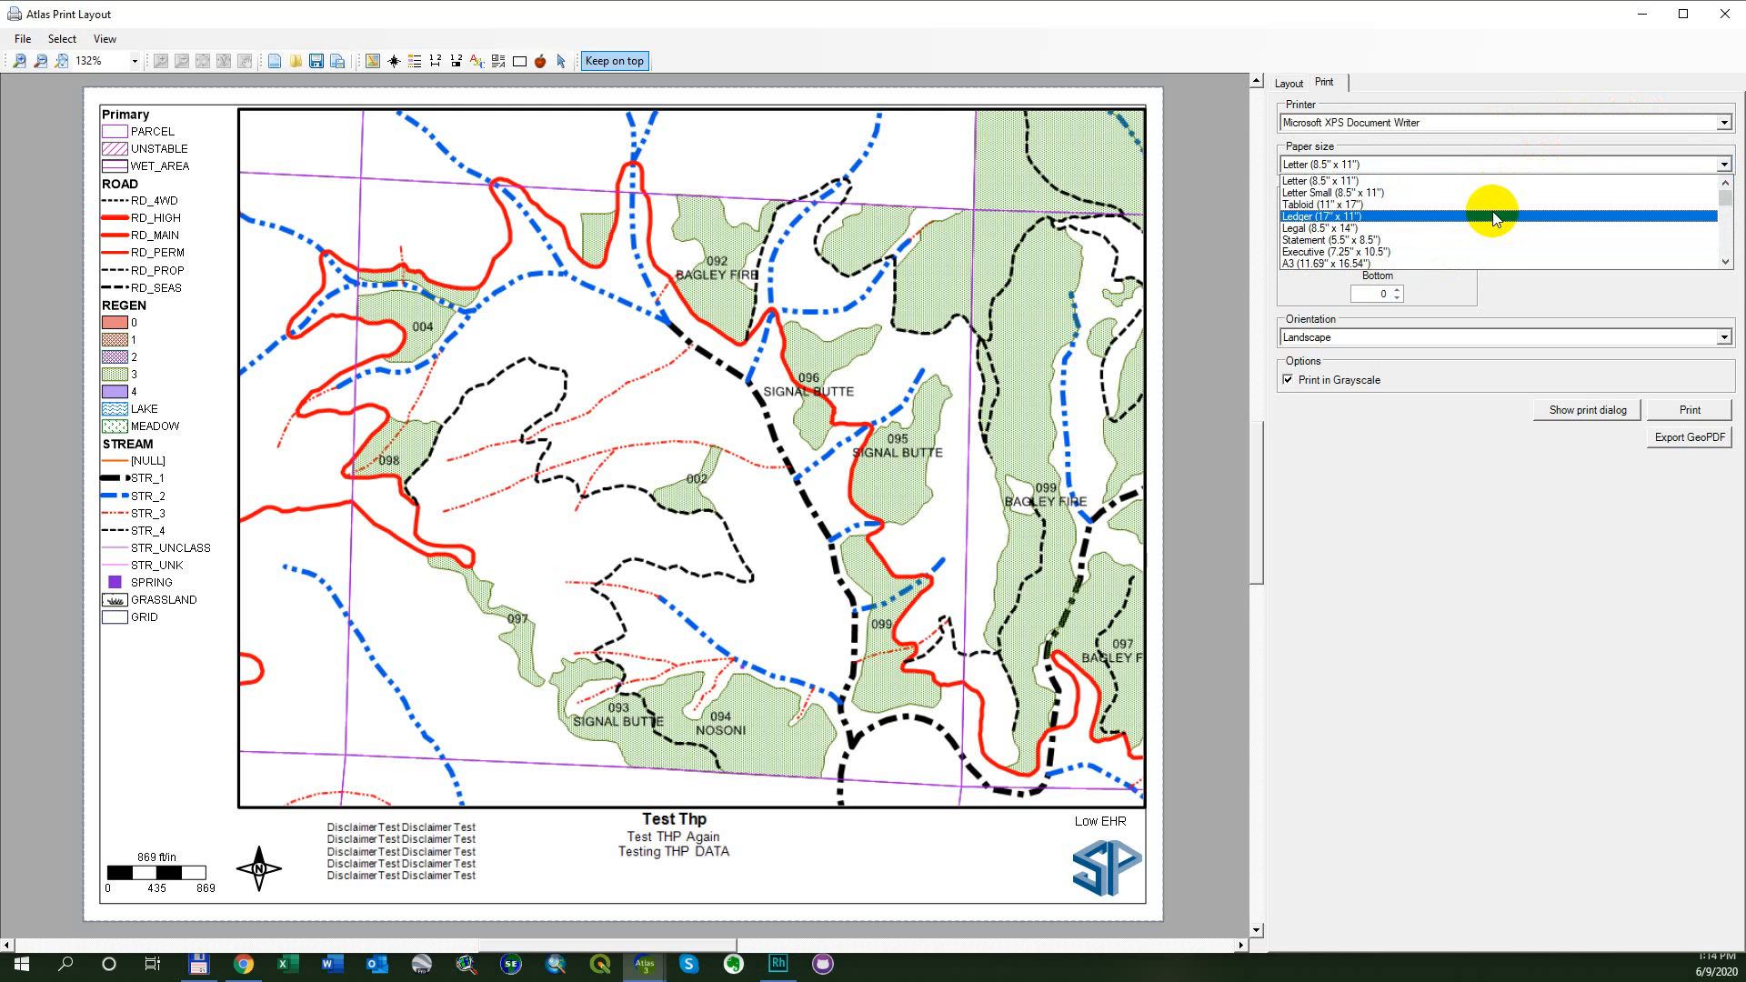
{"action": "left_click", "coordinate": [1582, 165]}
{"action": "left_click", "coordinate": [1582, 165]}
{"action": "left_click", "coordinate": [1582, 164]}
- Set the printer to Microsoft Print to PDF with Tabloid (11" x 17") paper, and fit the page to the screen
{"action": "left_click", "coordinate": [1561, 122]}
{"action": "left_click", "coordinate": [1528, 162]}
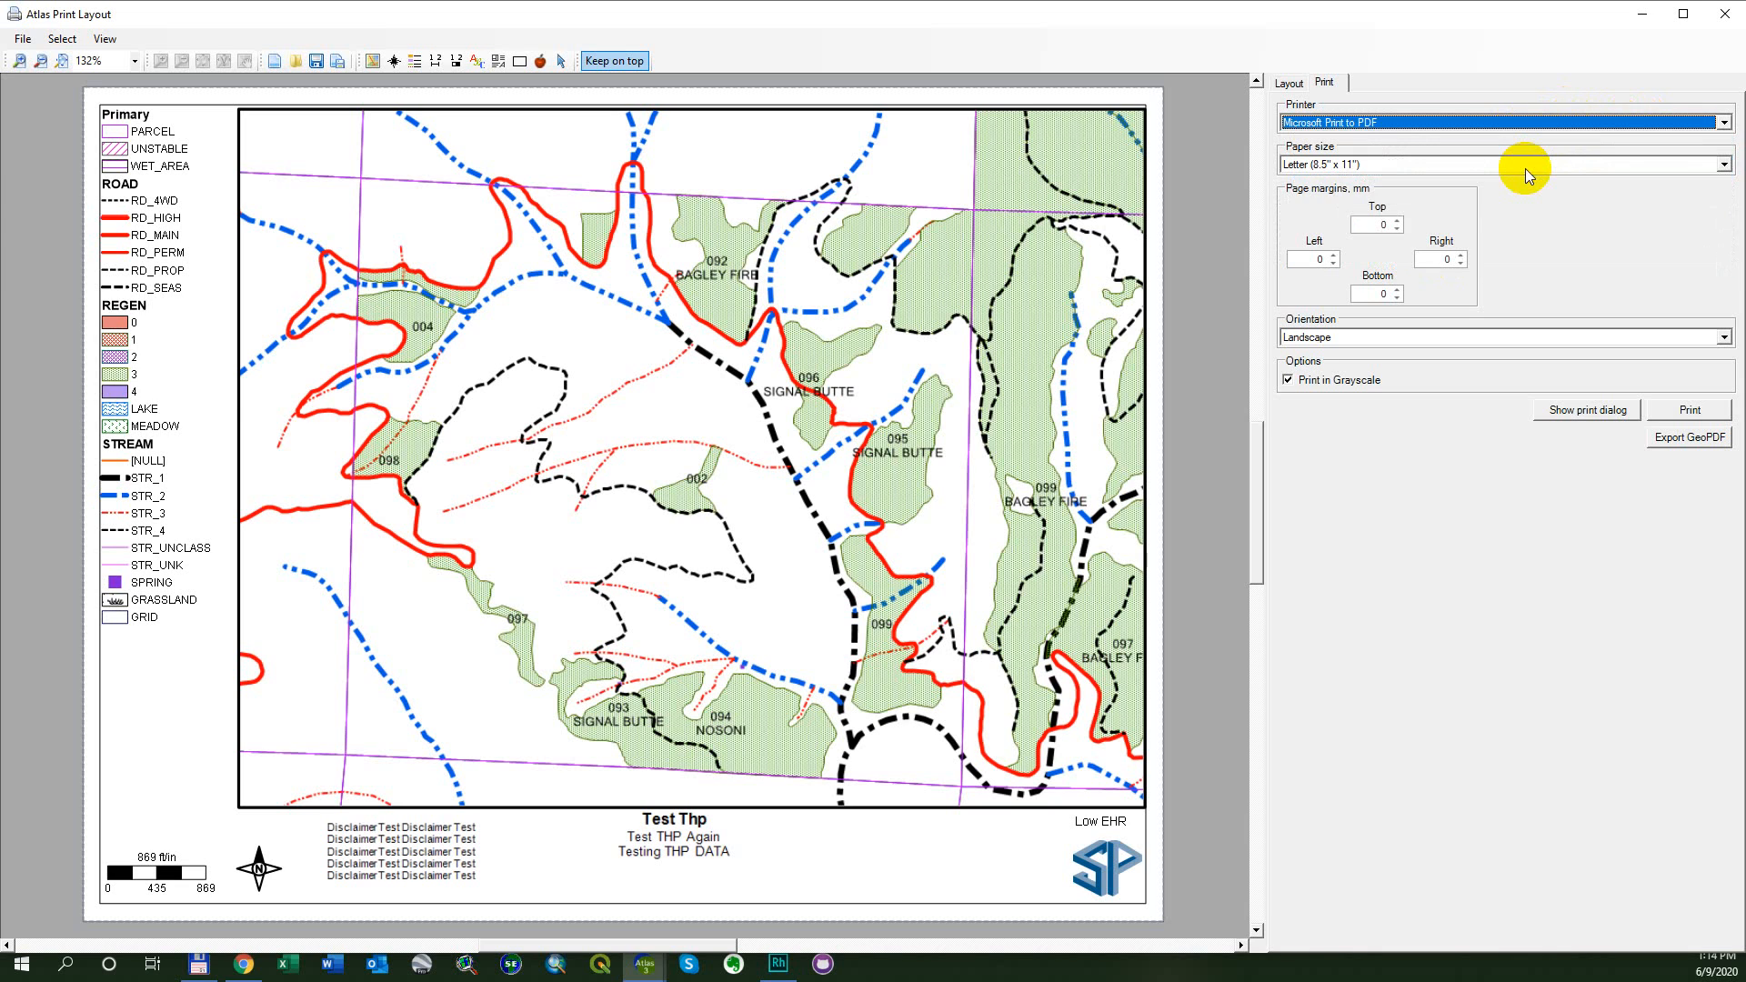
{"action": "left_click", "coordinate": [1528, 171]}
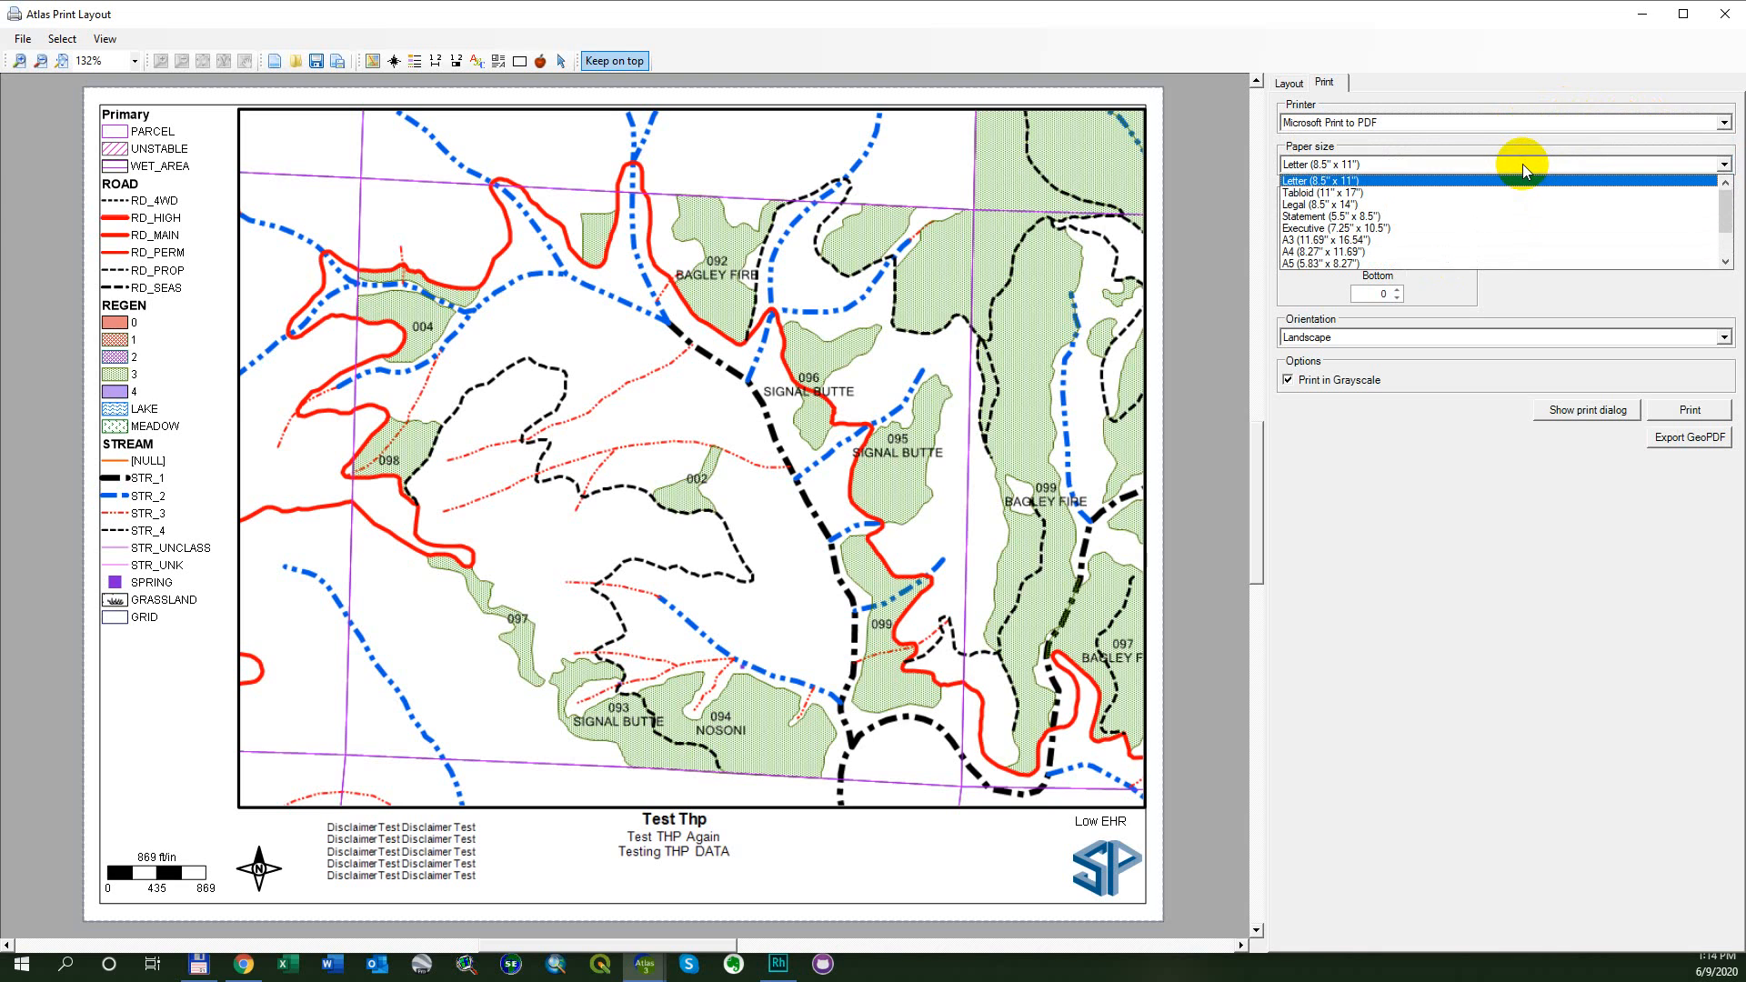
{"action": "left_click", "coordinate": [1459, 195]}
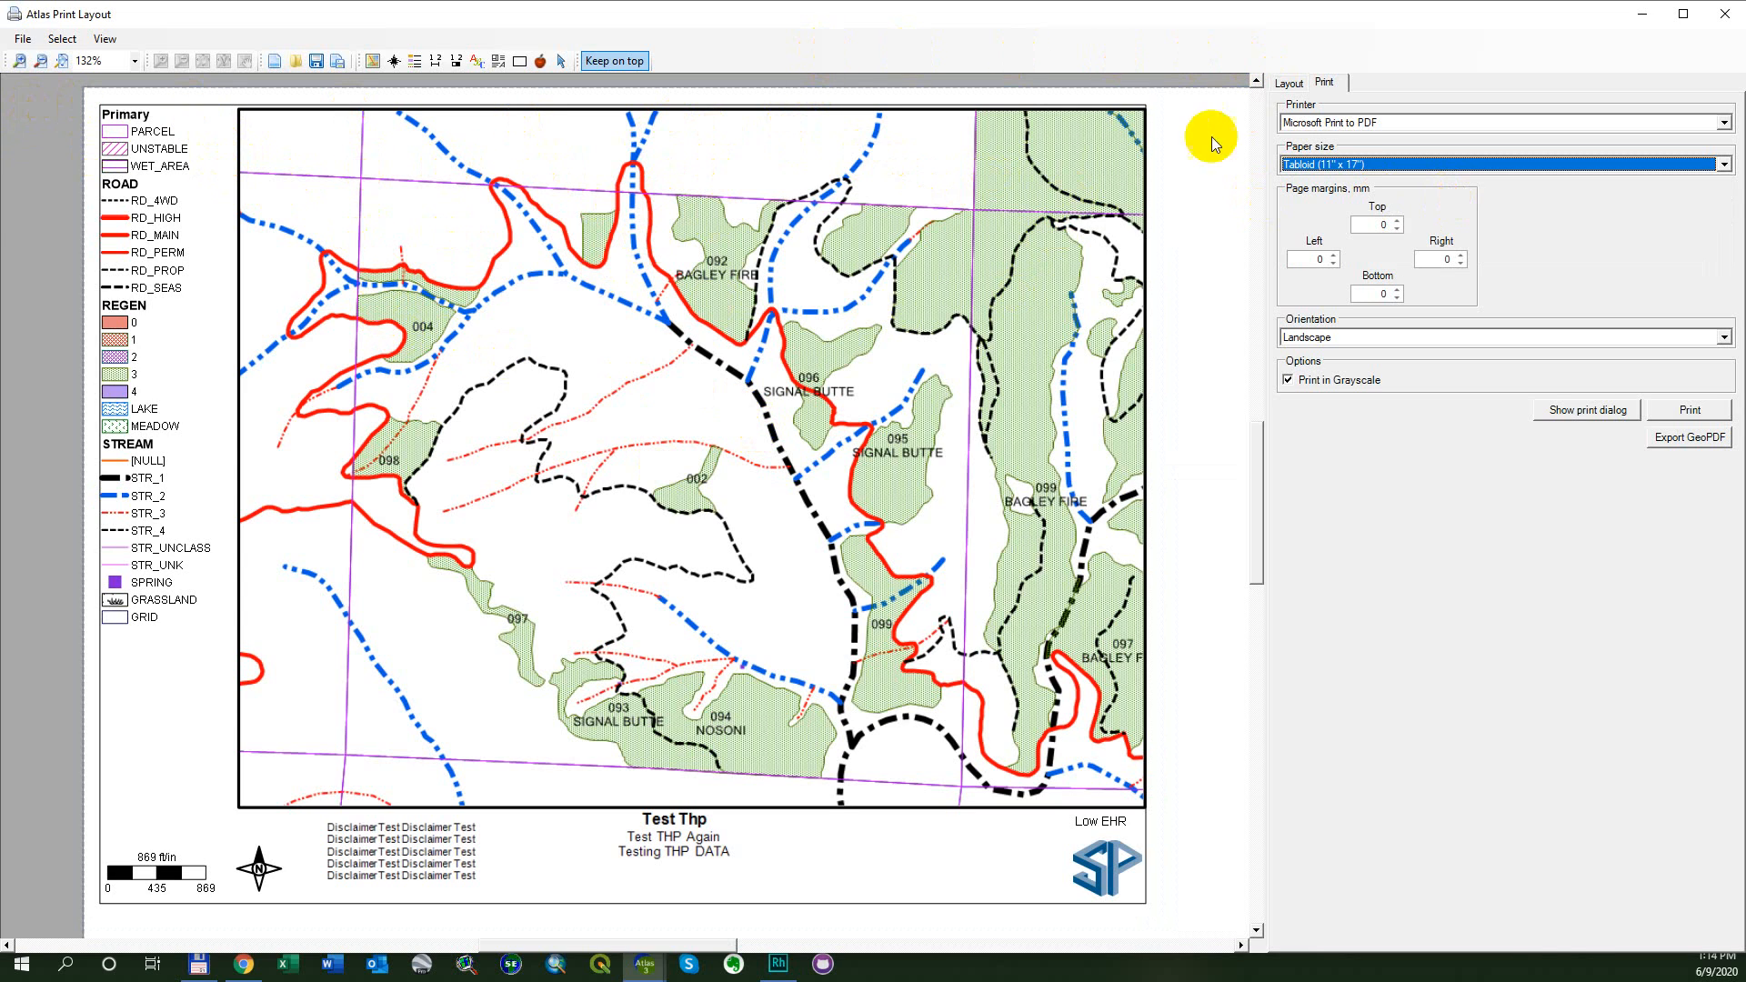
{"action": "left_click", "coordinate": [62, 61]}
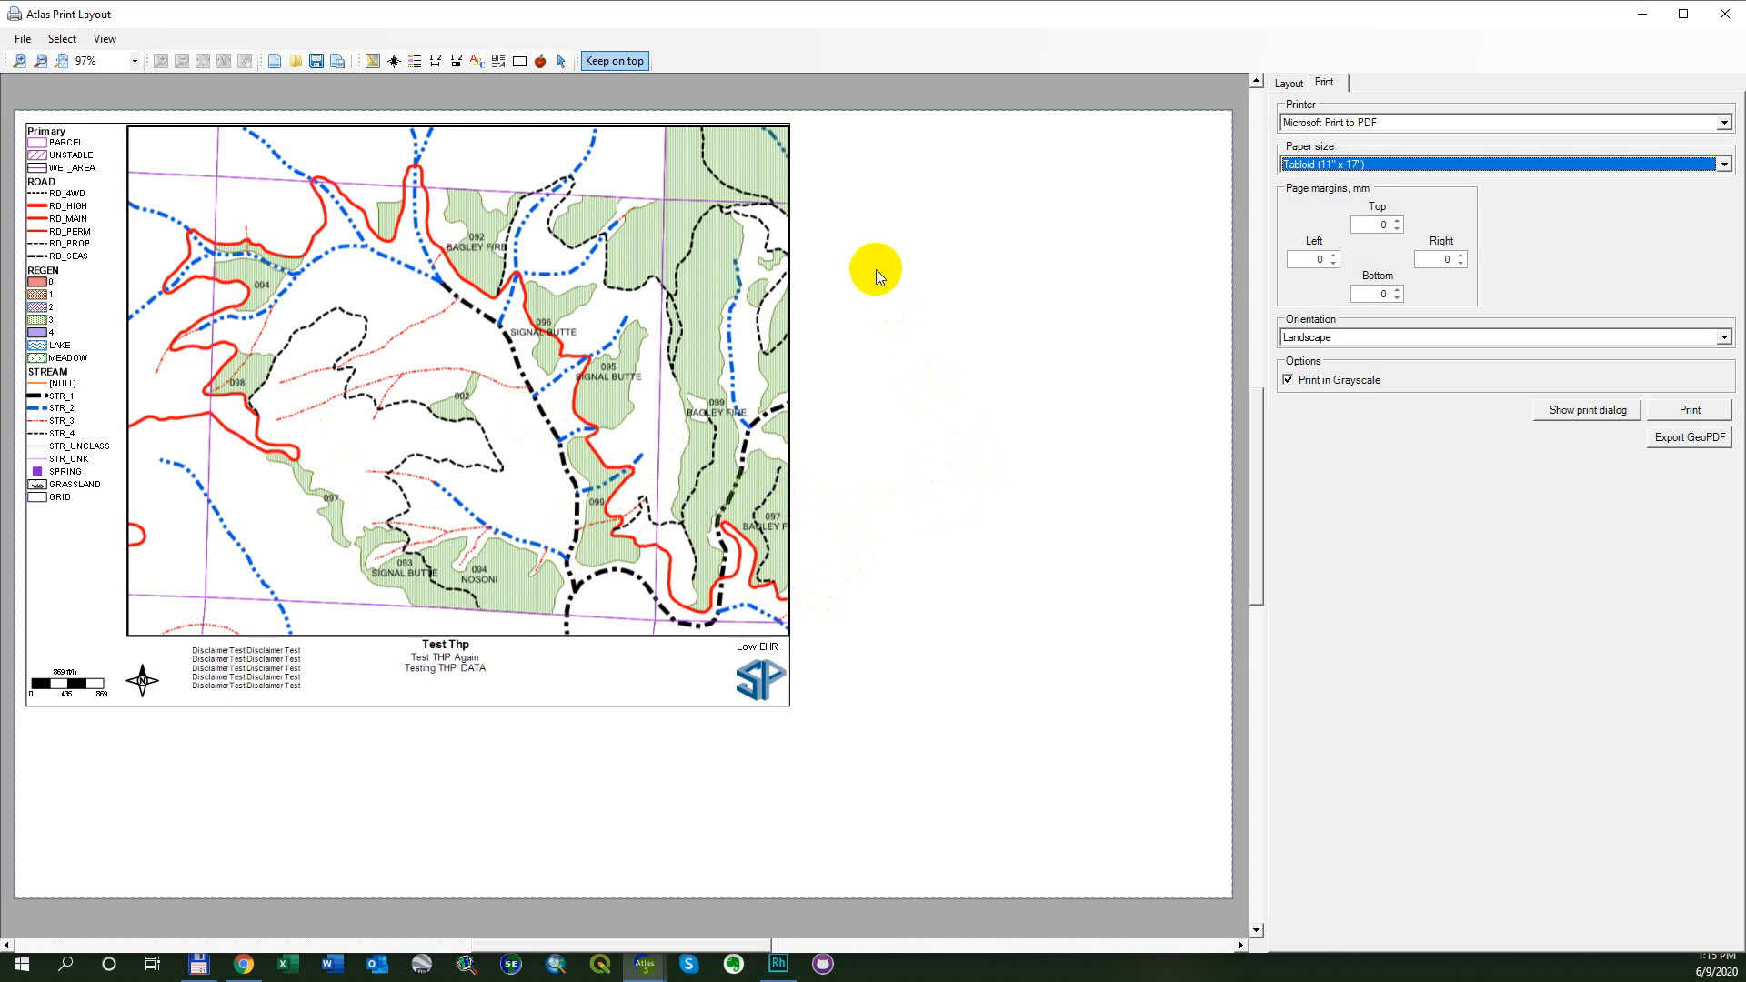
- Load the print layout file 11 X 17 Layout.plt without saving the current layout
{"action": "left_click", "coordinate": [294, 62]}
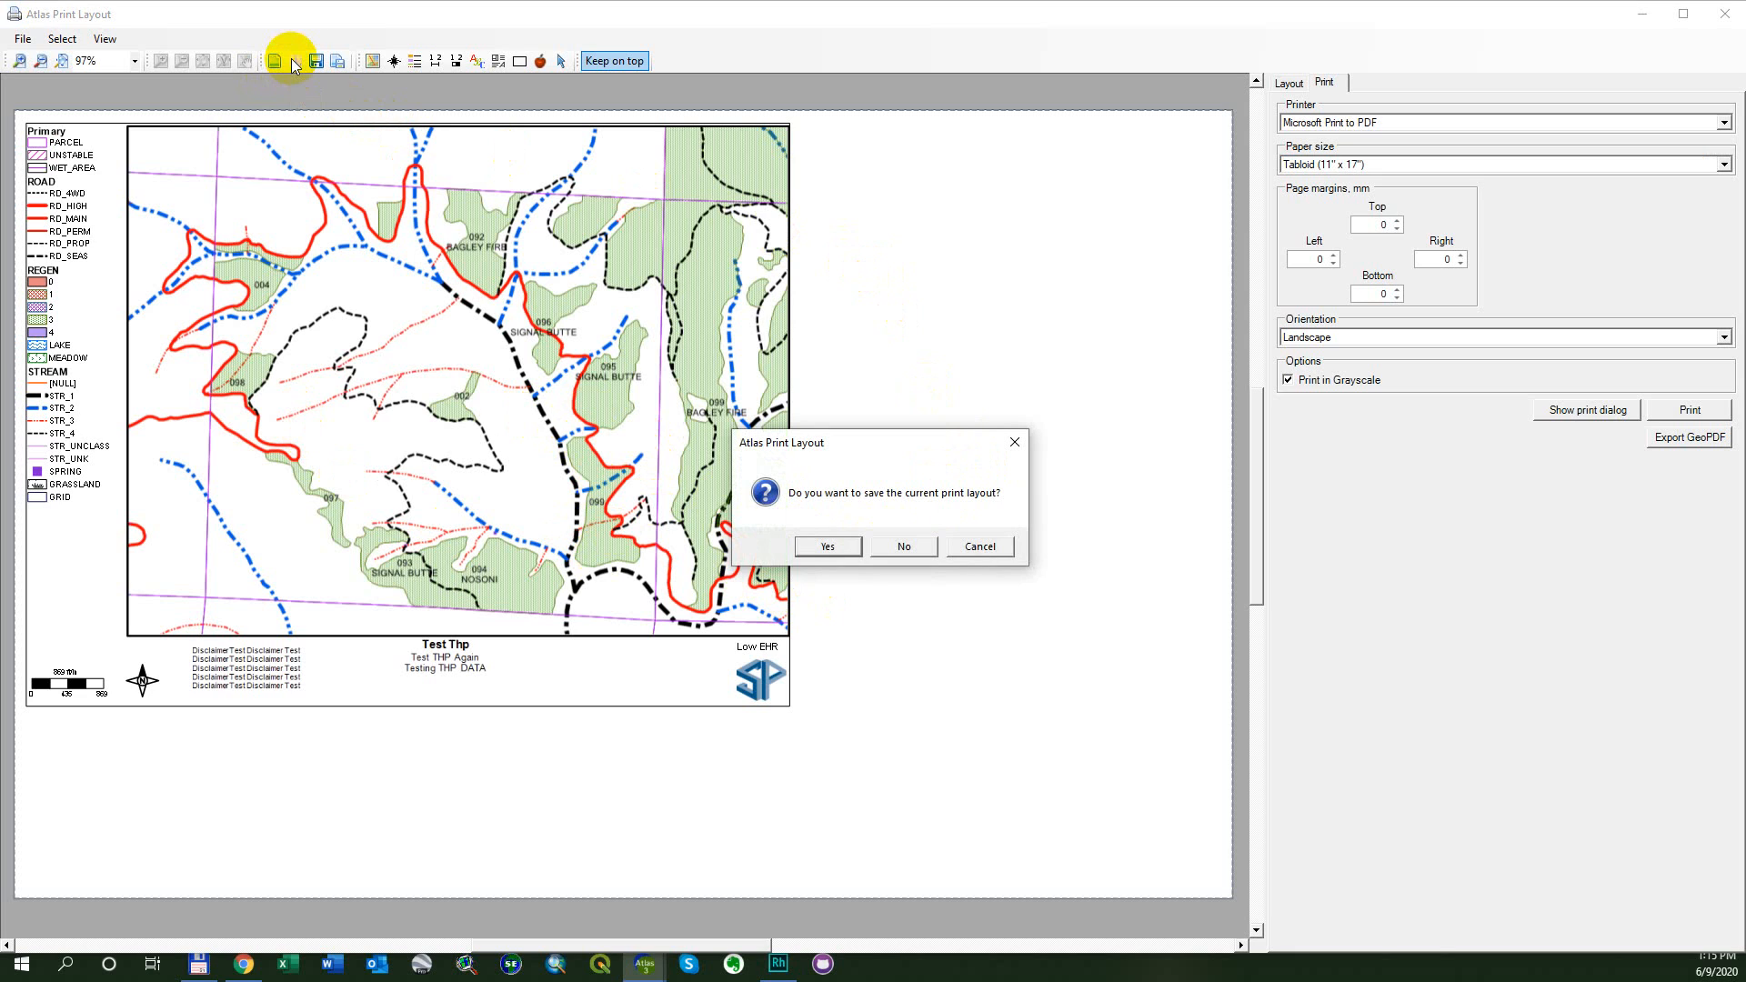
{"action": "left_click", "coordinate": [974, 548]}
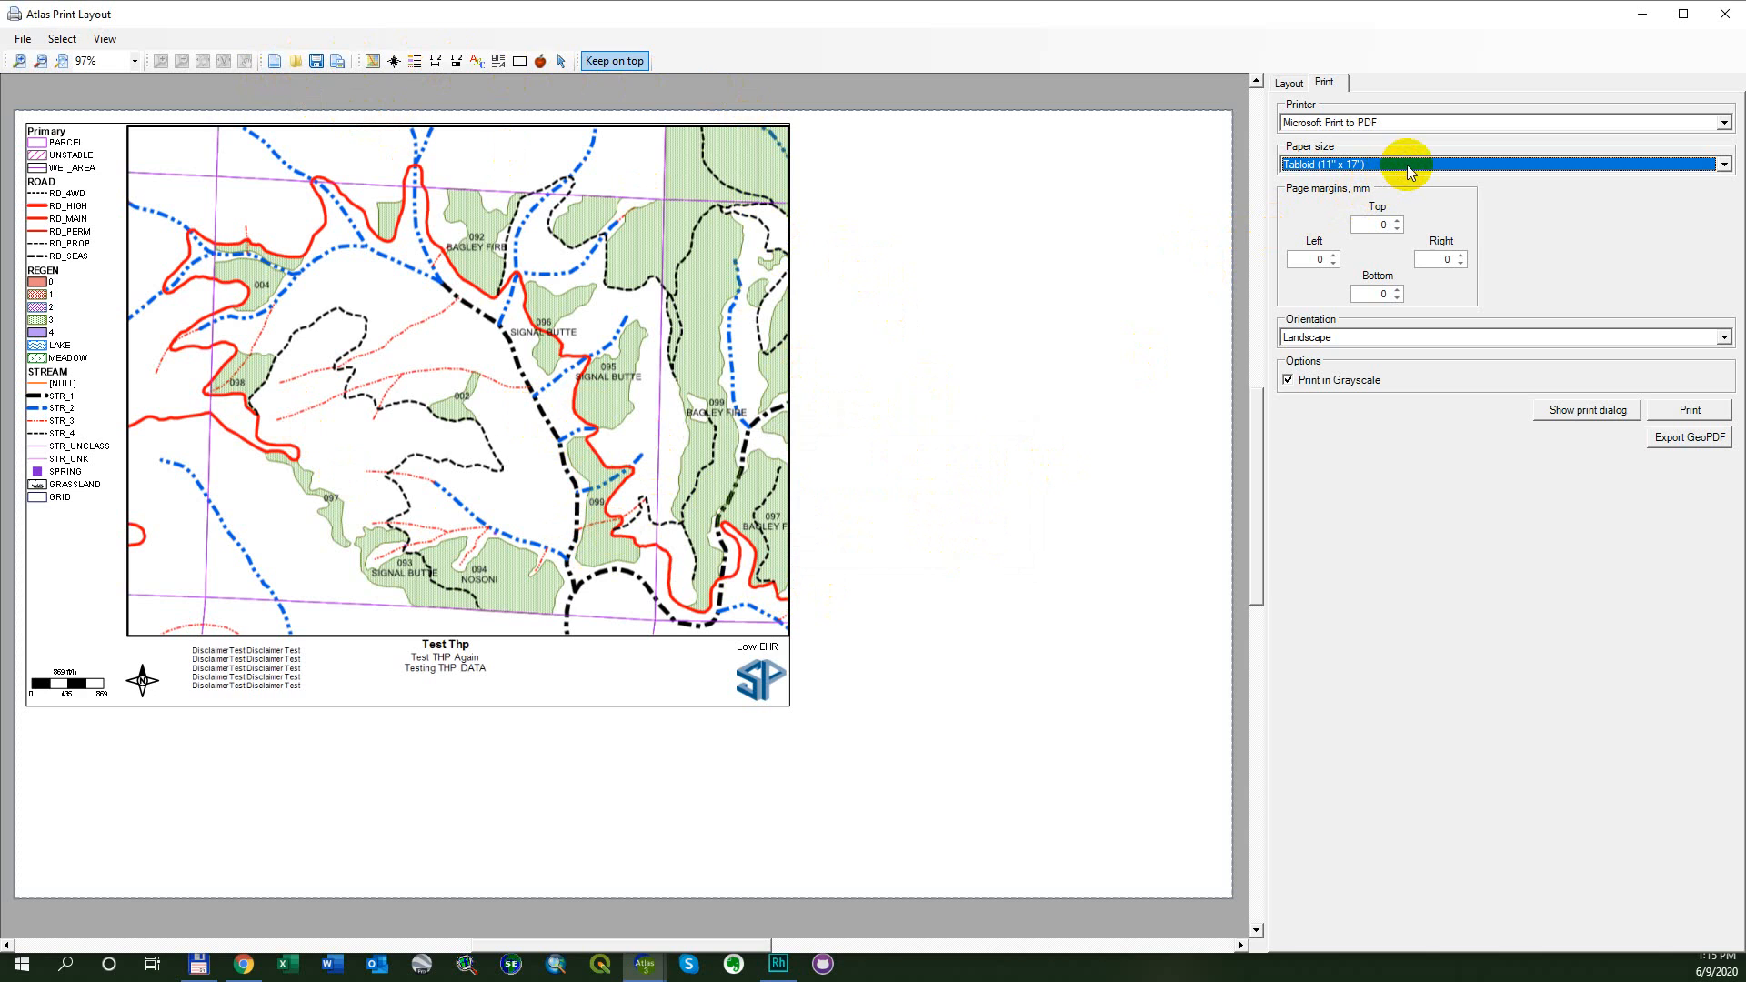
{"action": "left_click", "coordinate": [727, 227]}
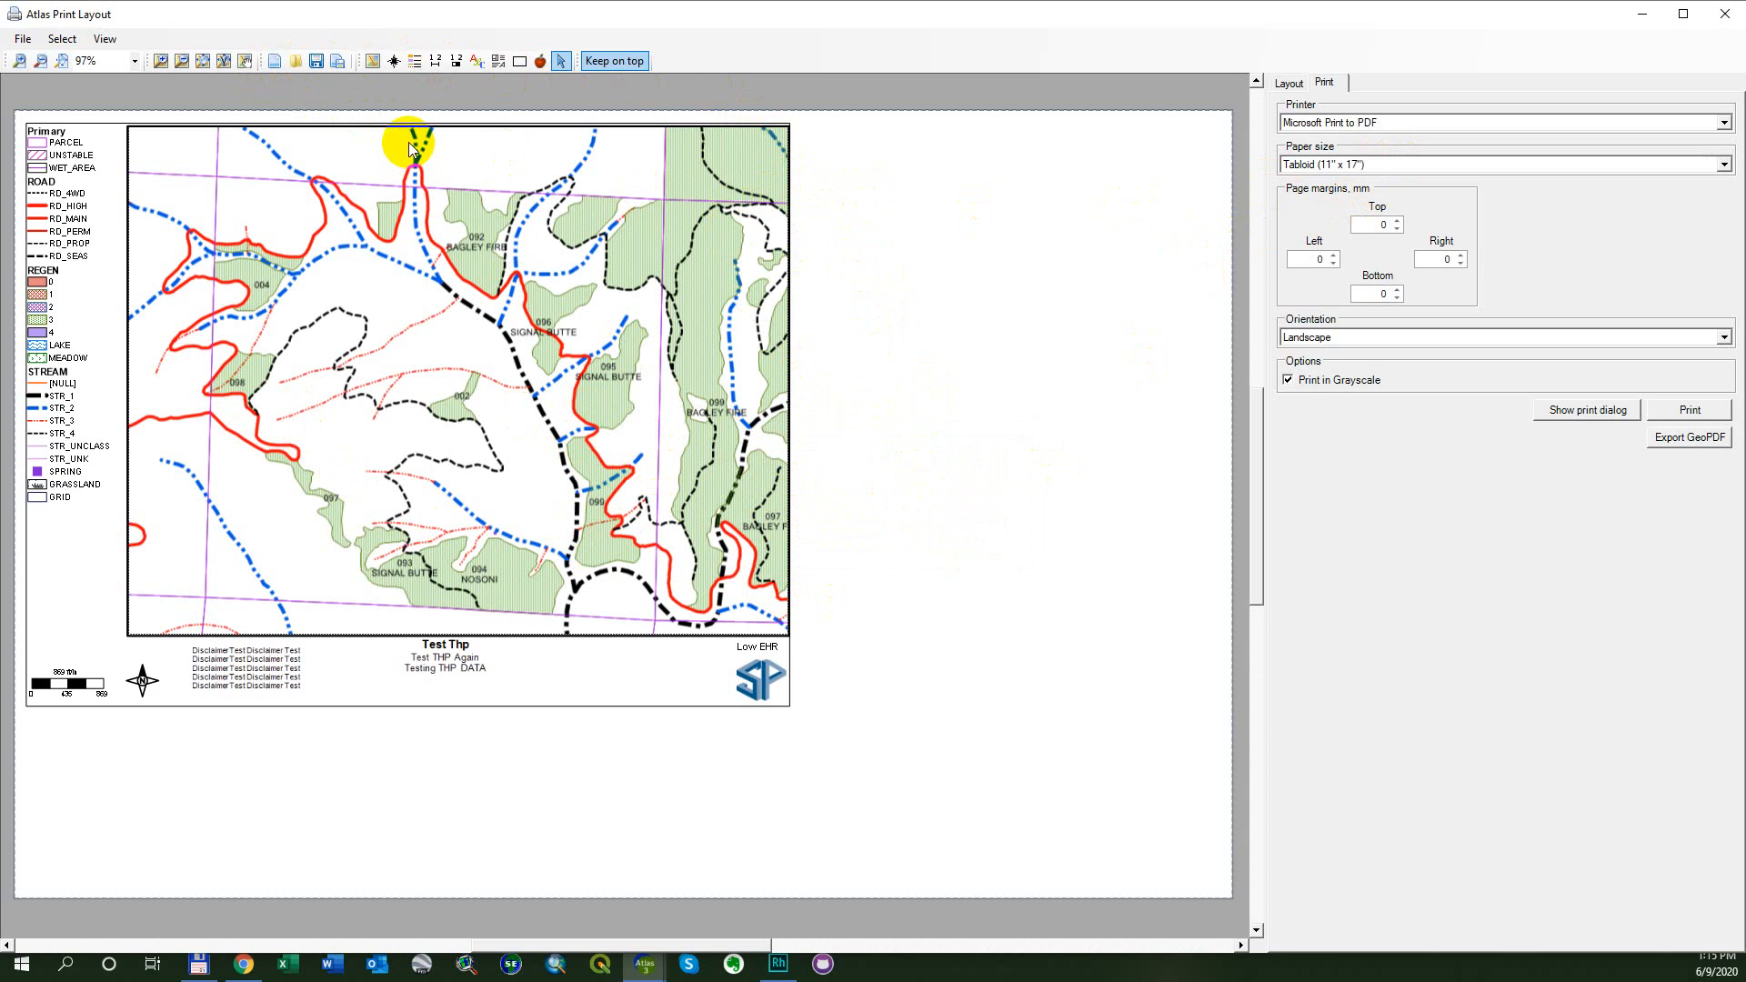
{"action": "left_click", "coordinate": [298, 63]}
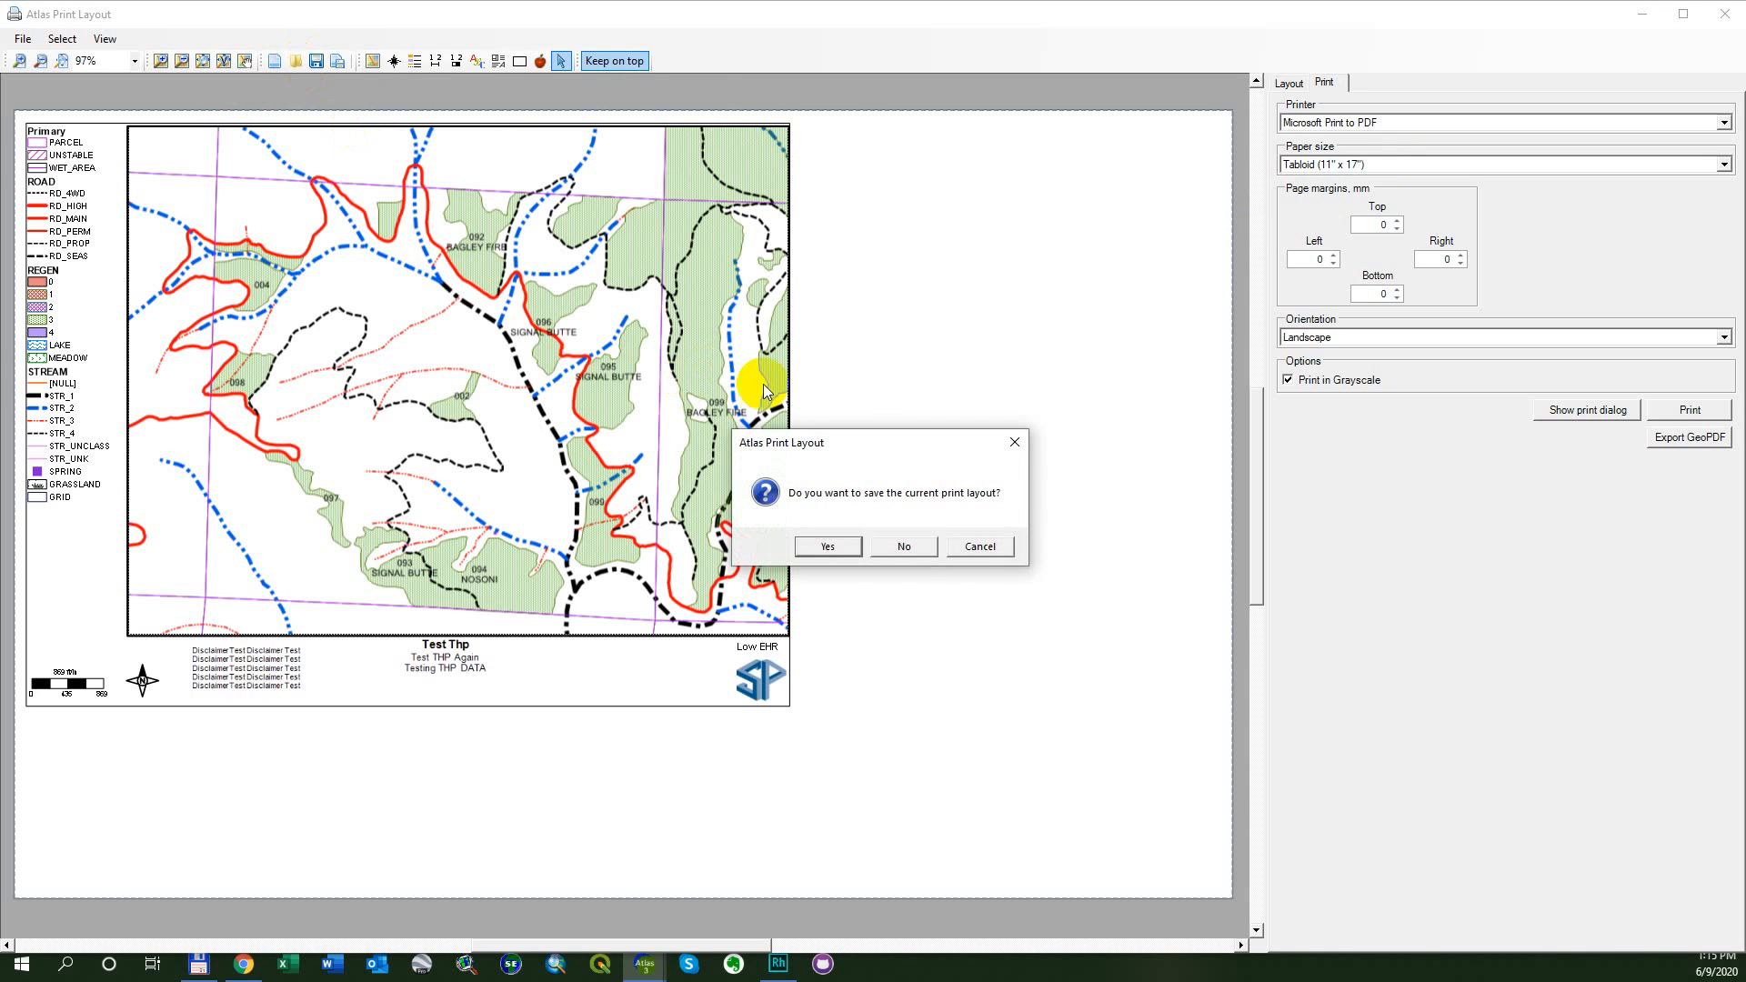
{"action": "left_click", "coordinate": [905, 546]}
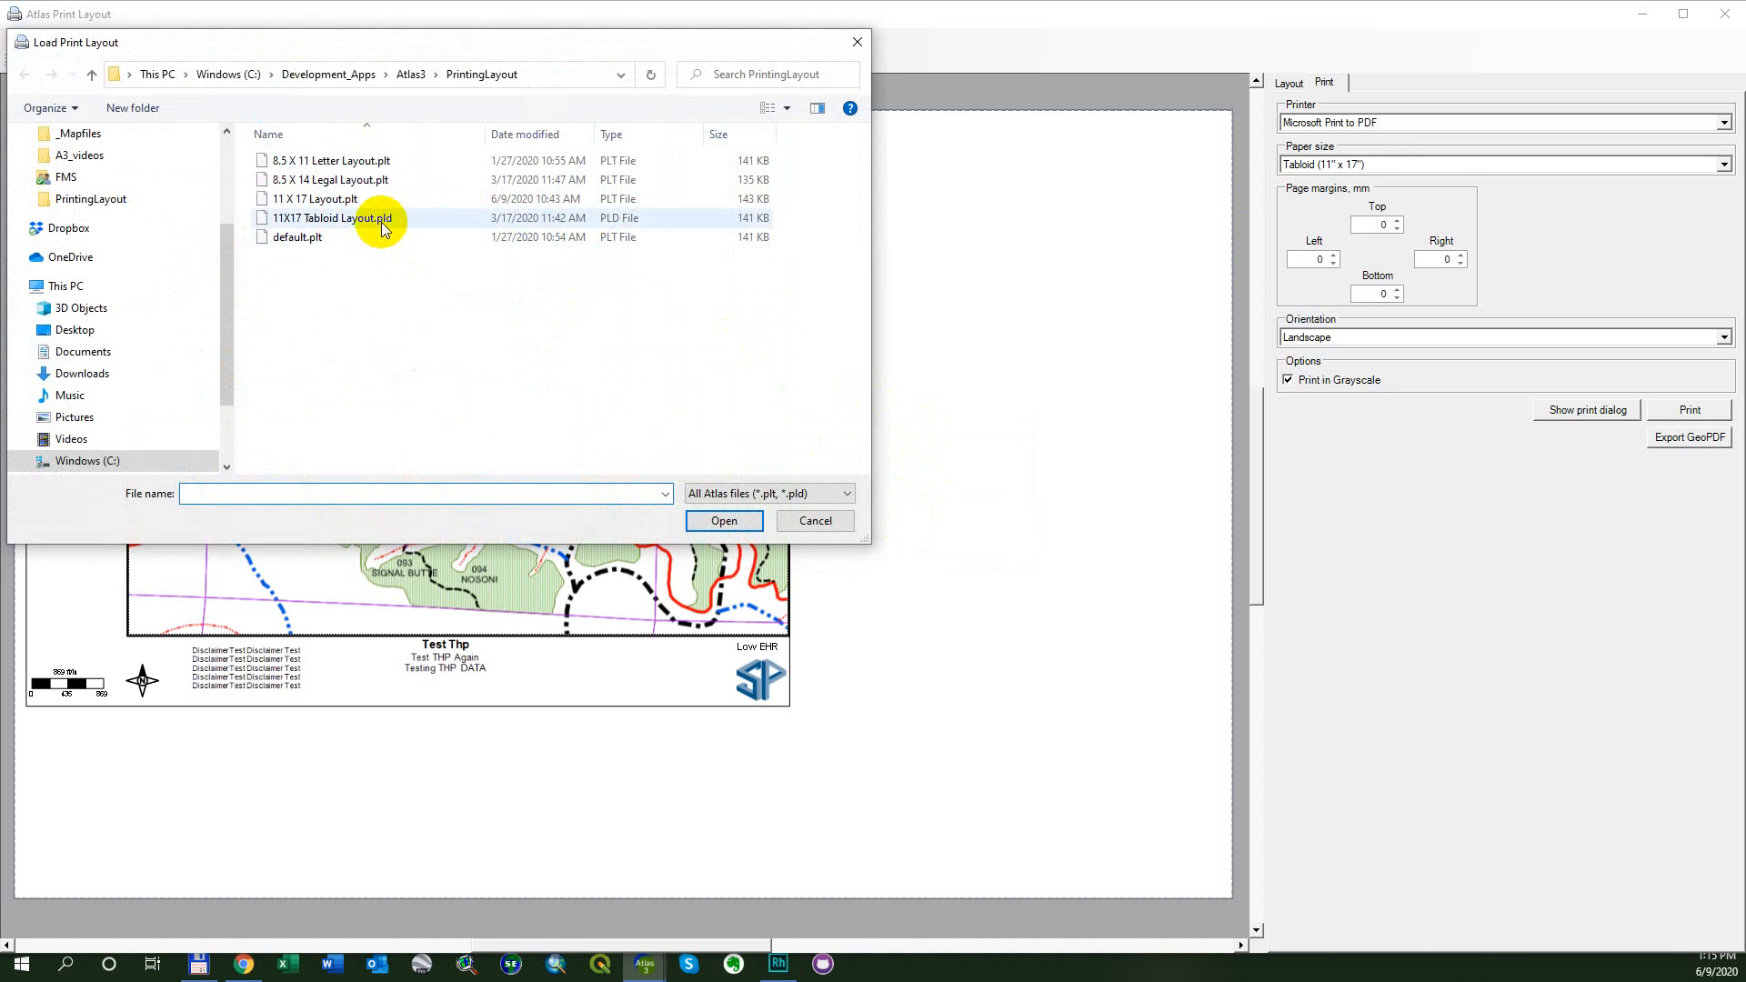
{"action": "left_click", "coordinate": [380, 202]}
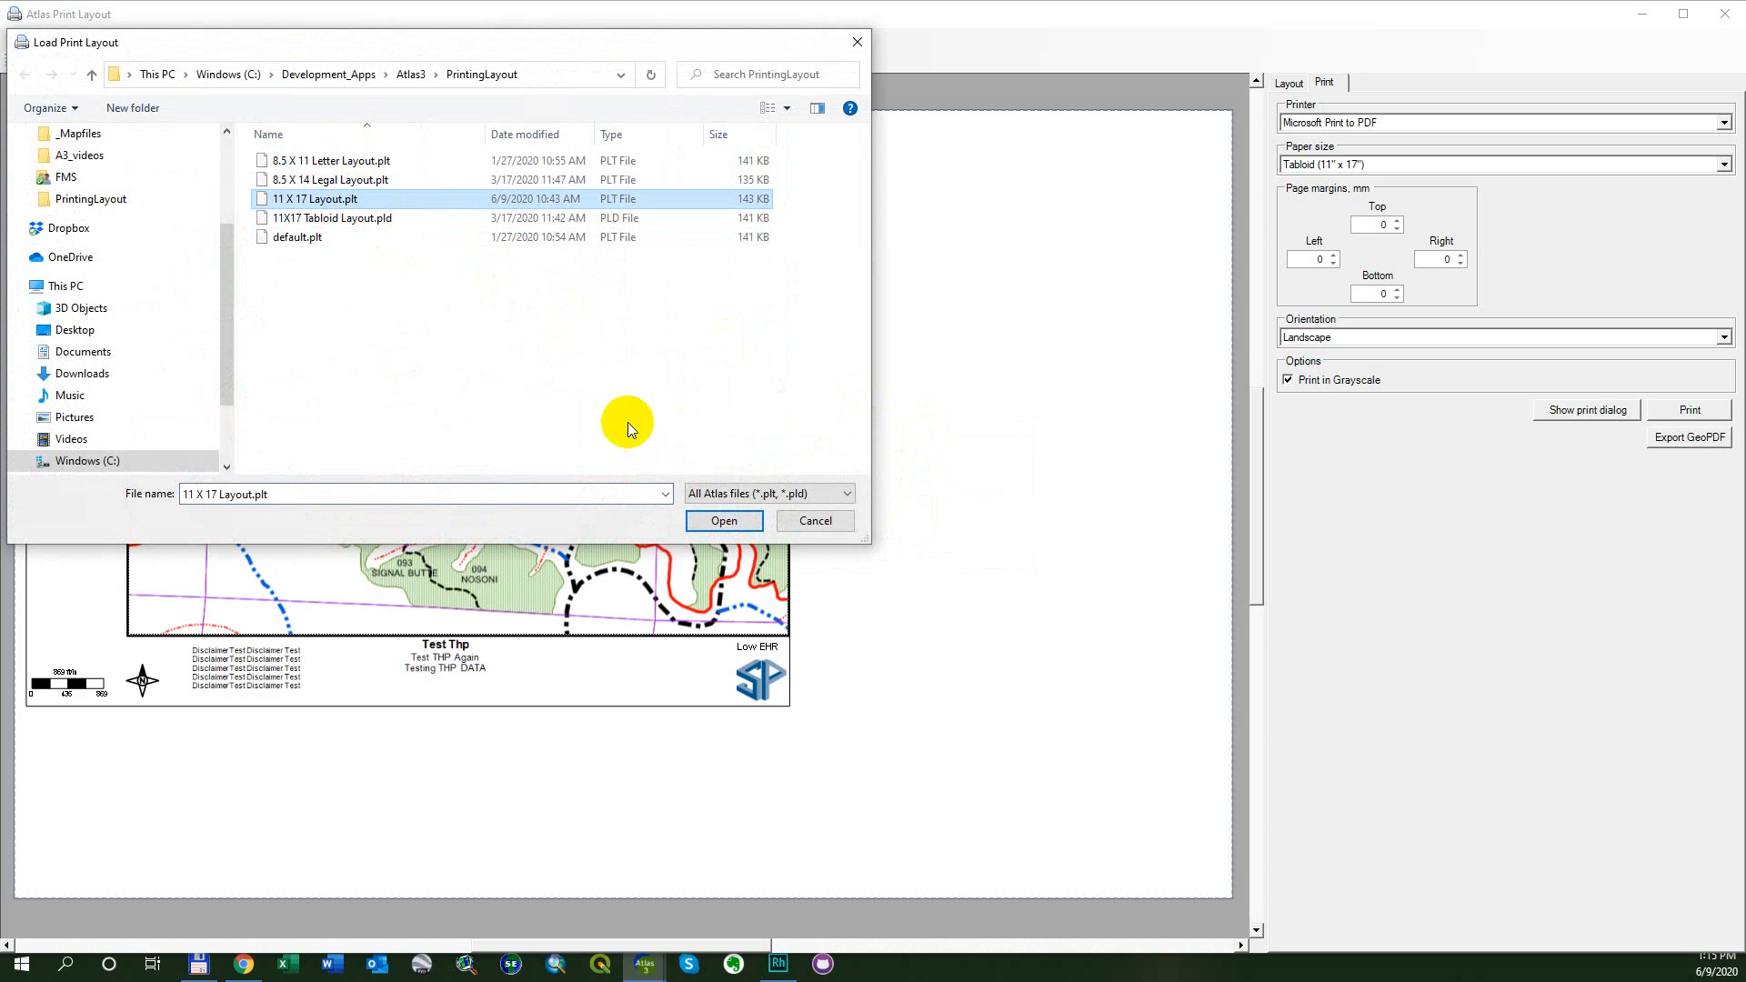
{"action": "left_click", "coordinate": [743, 525]}
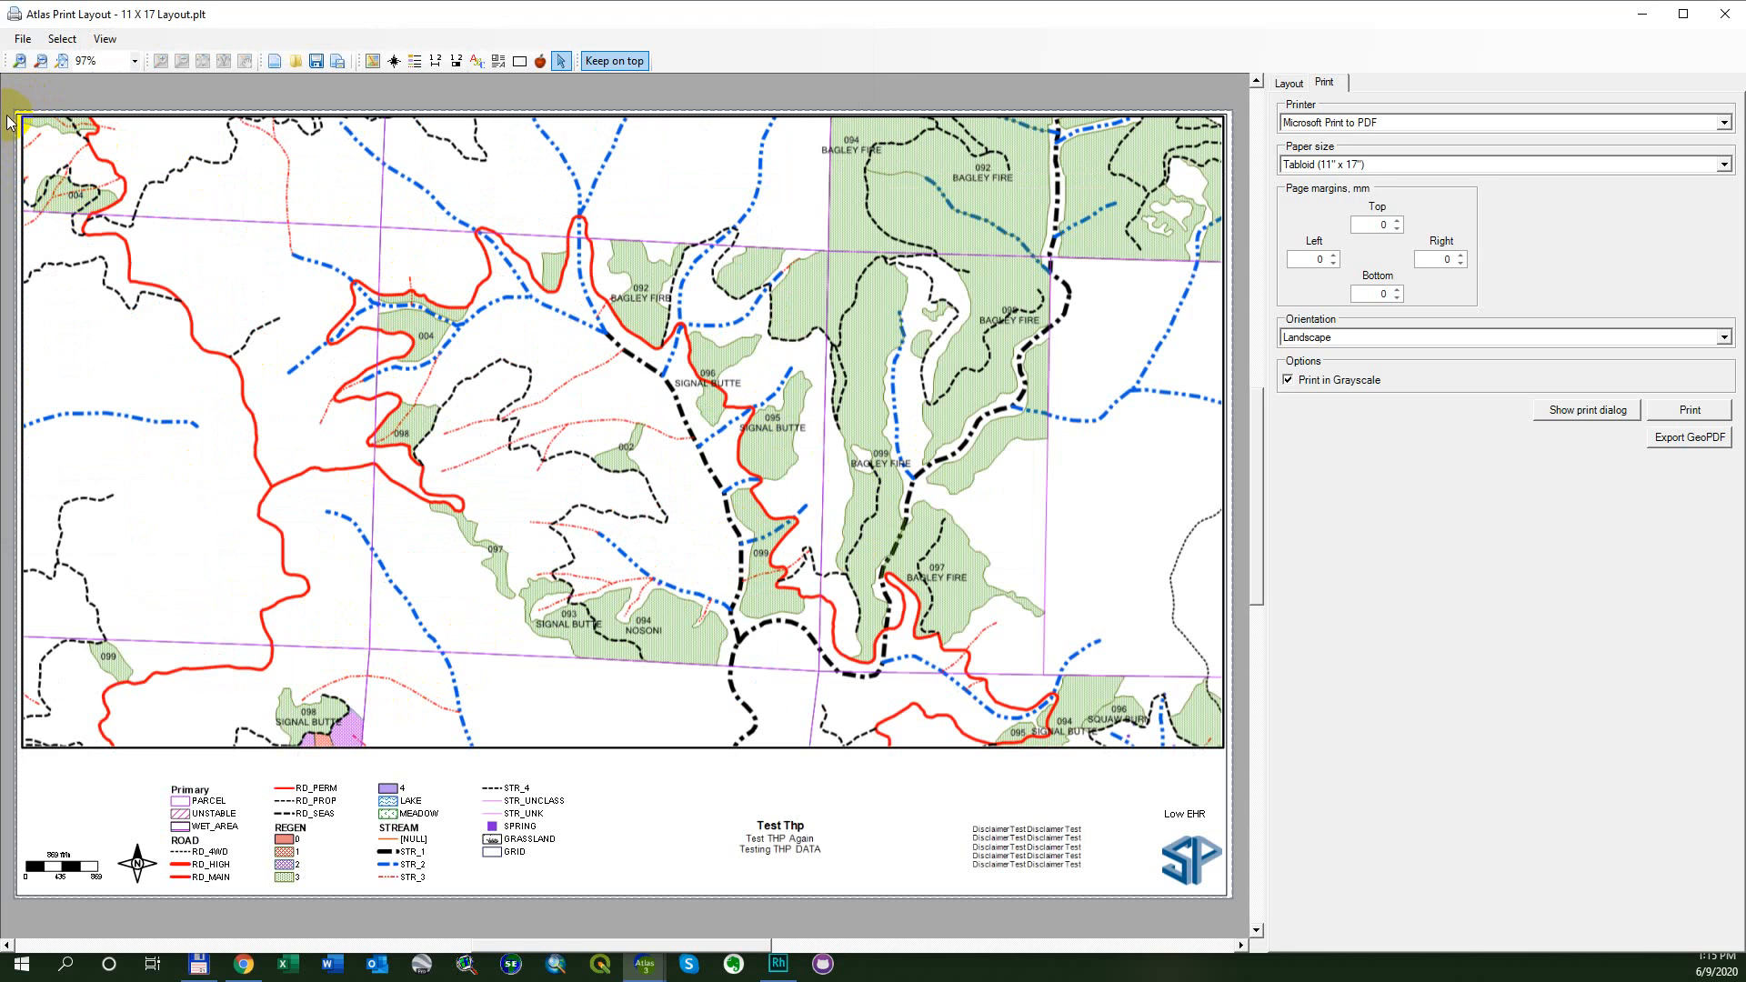
- Increase the top page margin to 13.208 mm
{"action": "left_click", "coordinate": [1398, 222]}
{"action": "left_click", "coordinate": [1398, 221]}
{"action": "left_click", "coordinate": [1398, 221]}
{"action": "left_click", "coordinate": [1398, 221]}
{"action": "left_click", "coordinate": [1398, 221]}
{"action": "left_click", "coordinate": [1398, 221]}
{"action": "left_click", "coordinate": [1398, 221]}
{"action": "left_click", "coordinate": [1398, 221]}
{"action": "left_click", "coordinate": [1398, 221]}
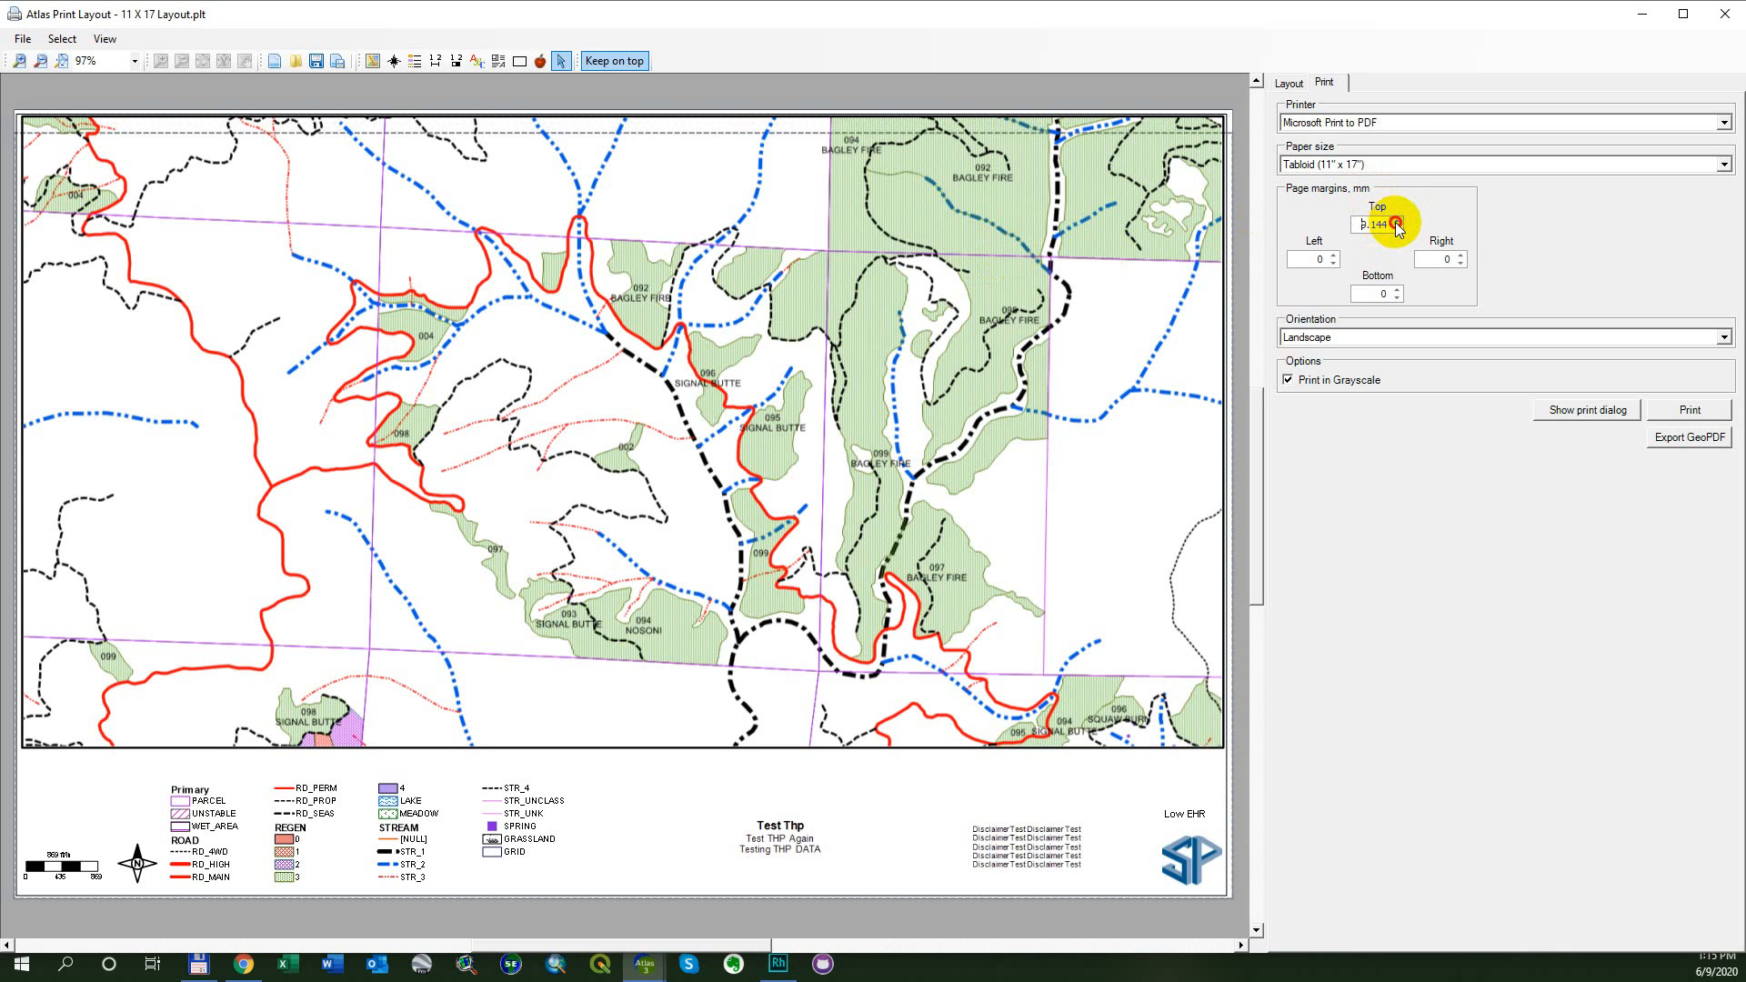
{"action": "left_click", "coordinate": [1398, 221]}
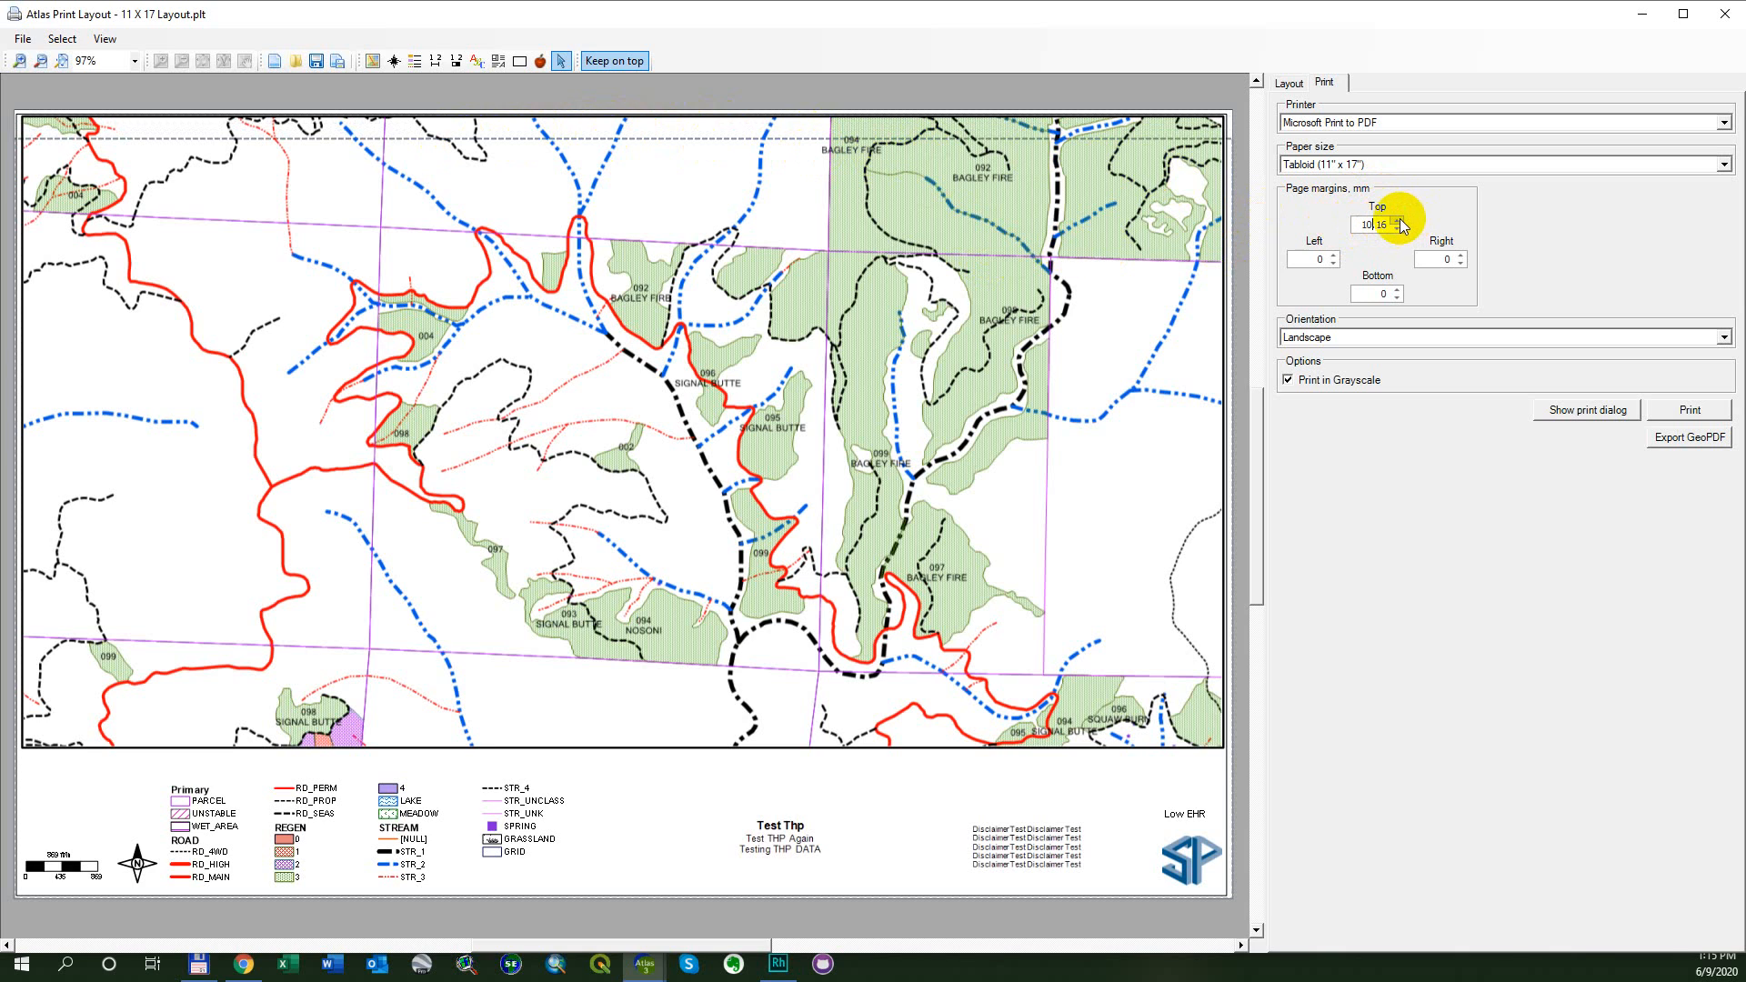
{"action": "left_click", "coordinate": [1398, 221]}
{"action": "left_click", "coordinate": [1398, 221]}
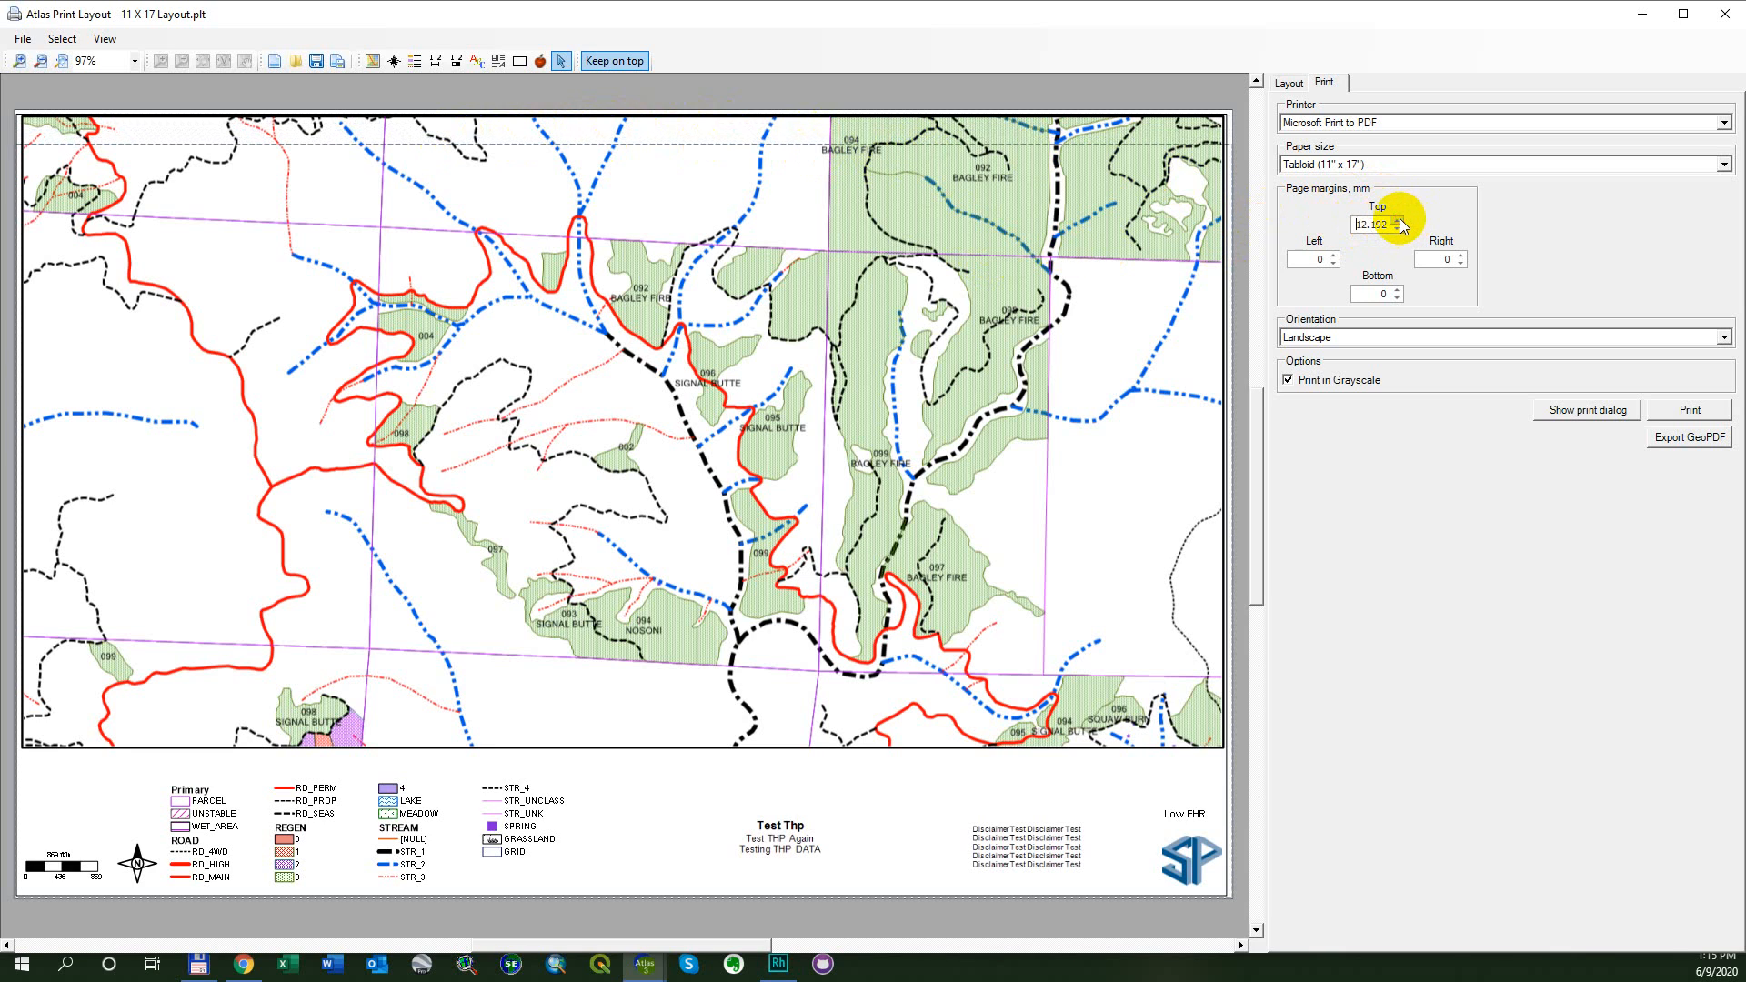
{"action": "left_click", "coordinate": [1398, 221]}
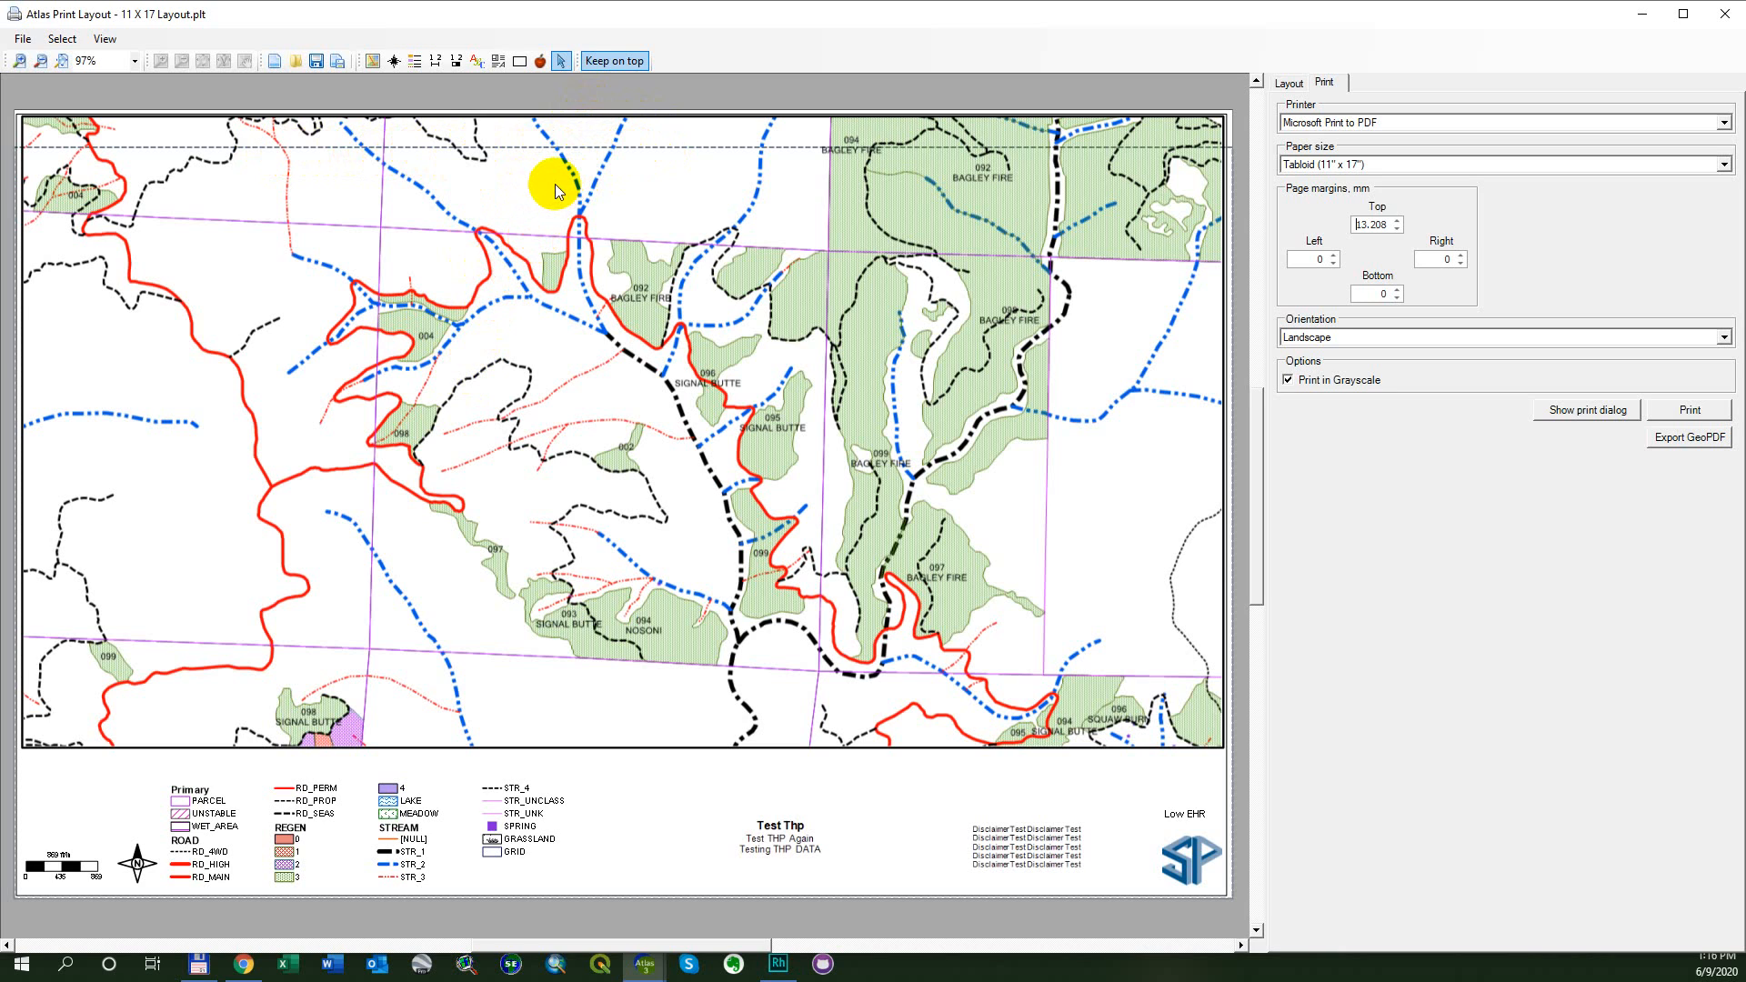
- Increase the left page margin to 10.16 mm and the bottom page margin to 11.176 mm
{"action": "left_click", "coordinate": [1334, 255]}
{"action": "left_click", "coordinate": [1333, 255]}
{"action": "left_click", "coordinate": [1333, 255]}
{"action": "left_click", "coordinate": [1333, 256]}
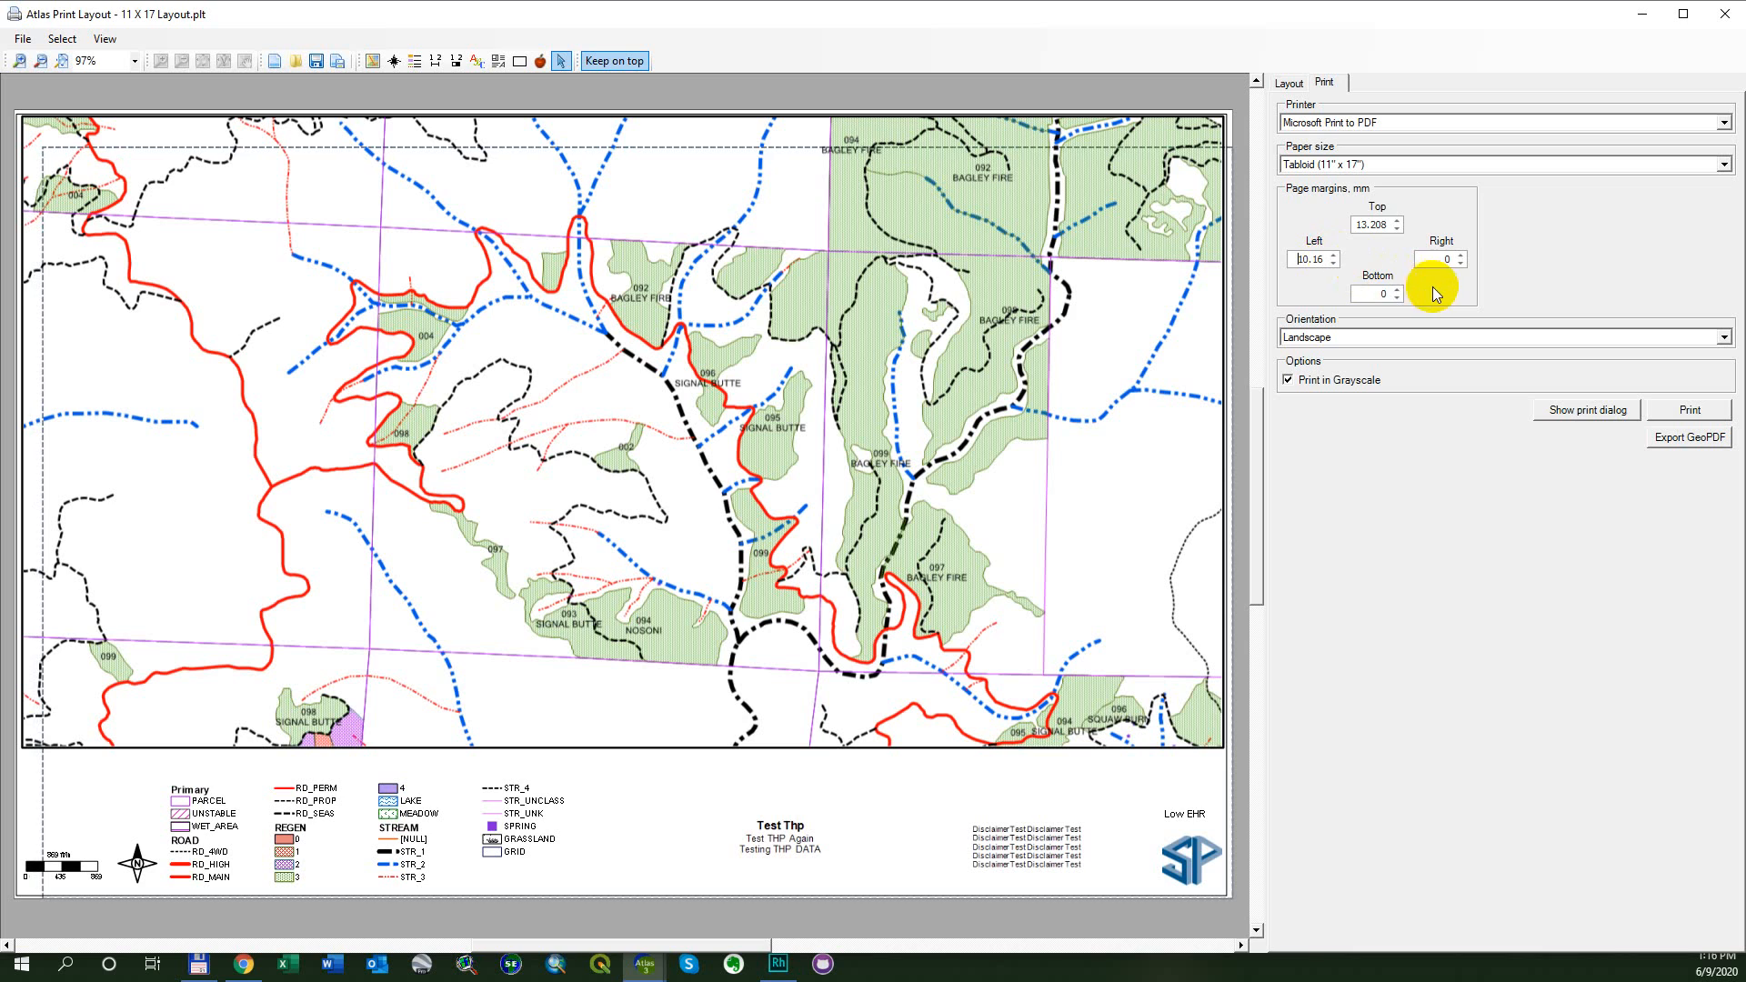
{"action": "left_click", "coordinate": [1397, 289]}
{"action": "left_click", "coordinate": [1397, 289]}
{"action": "left_click", "coordinate": [1397, 290]}
{"action": "left_click", "coordinate": [1397, 289]}
{"action": "left_click", "coordinate": [1397, 289]}
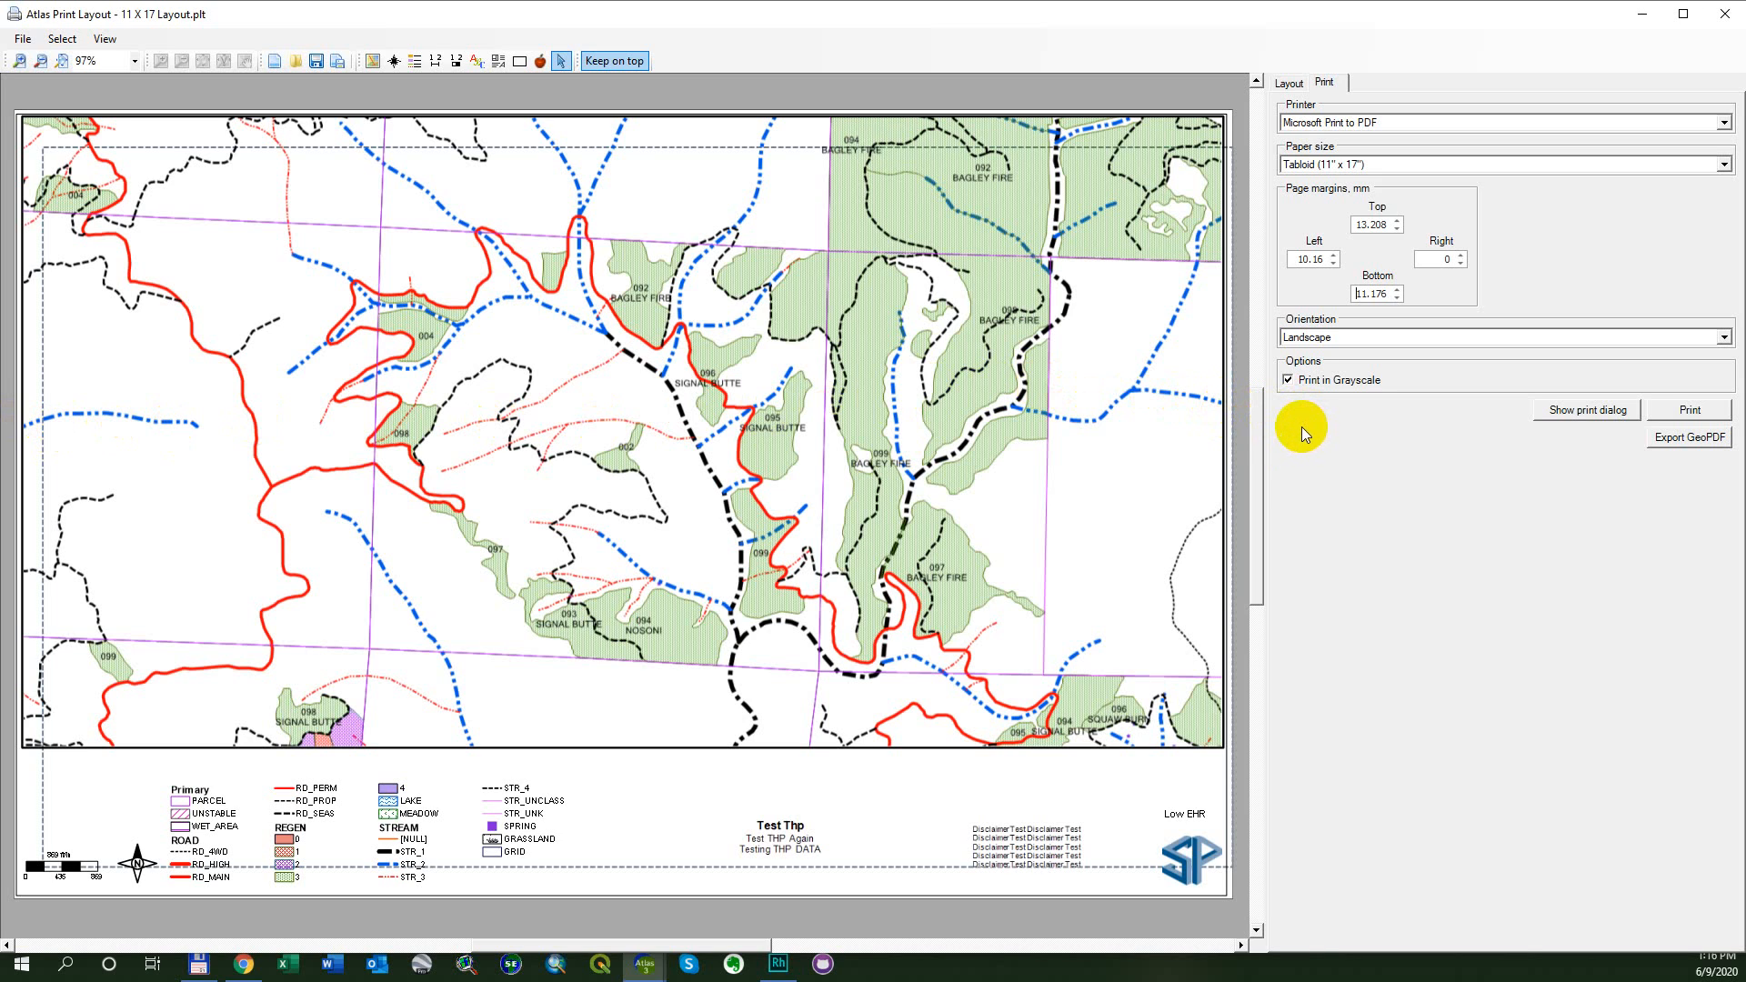
- Reduce the left page margin to 0 mm
{"action": "left_click", "coordinate": [1334, 262]}
{"action": "left_click", "coordinate": [1335, 262]}
{"action": "left_click", "coordinate": [1334, 262]}
{"action": "left_click", "coordinate": [1335, 263]}
{"action": "left_click", "coordinate": [1335, 263]}
{"action": "left_click", "coordinate": [1335, 263]}
{"action": "left_click", "coordinate": [1334, 263]}
{"action": "left_click", "coordinate": [1334, 263]}
{"action": "left_click", "coordinate": [1335, 263]}
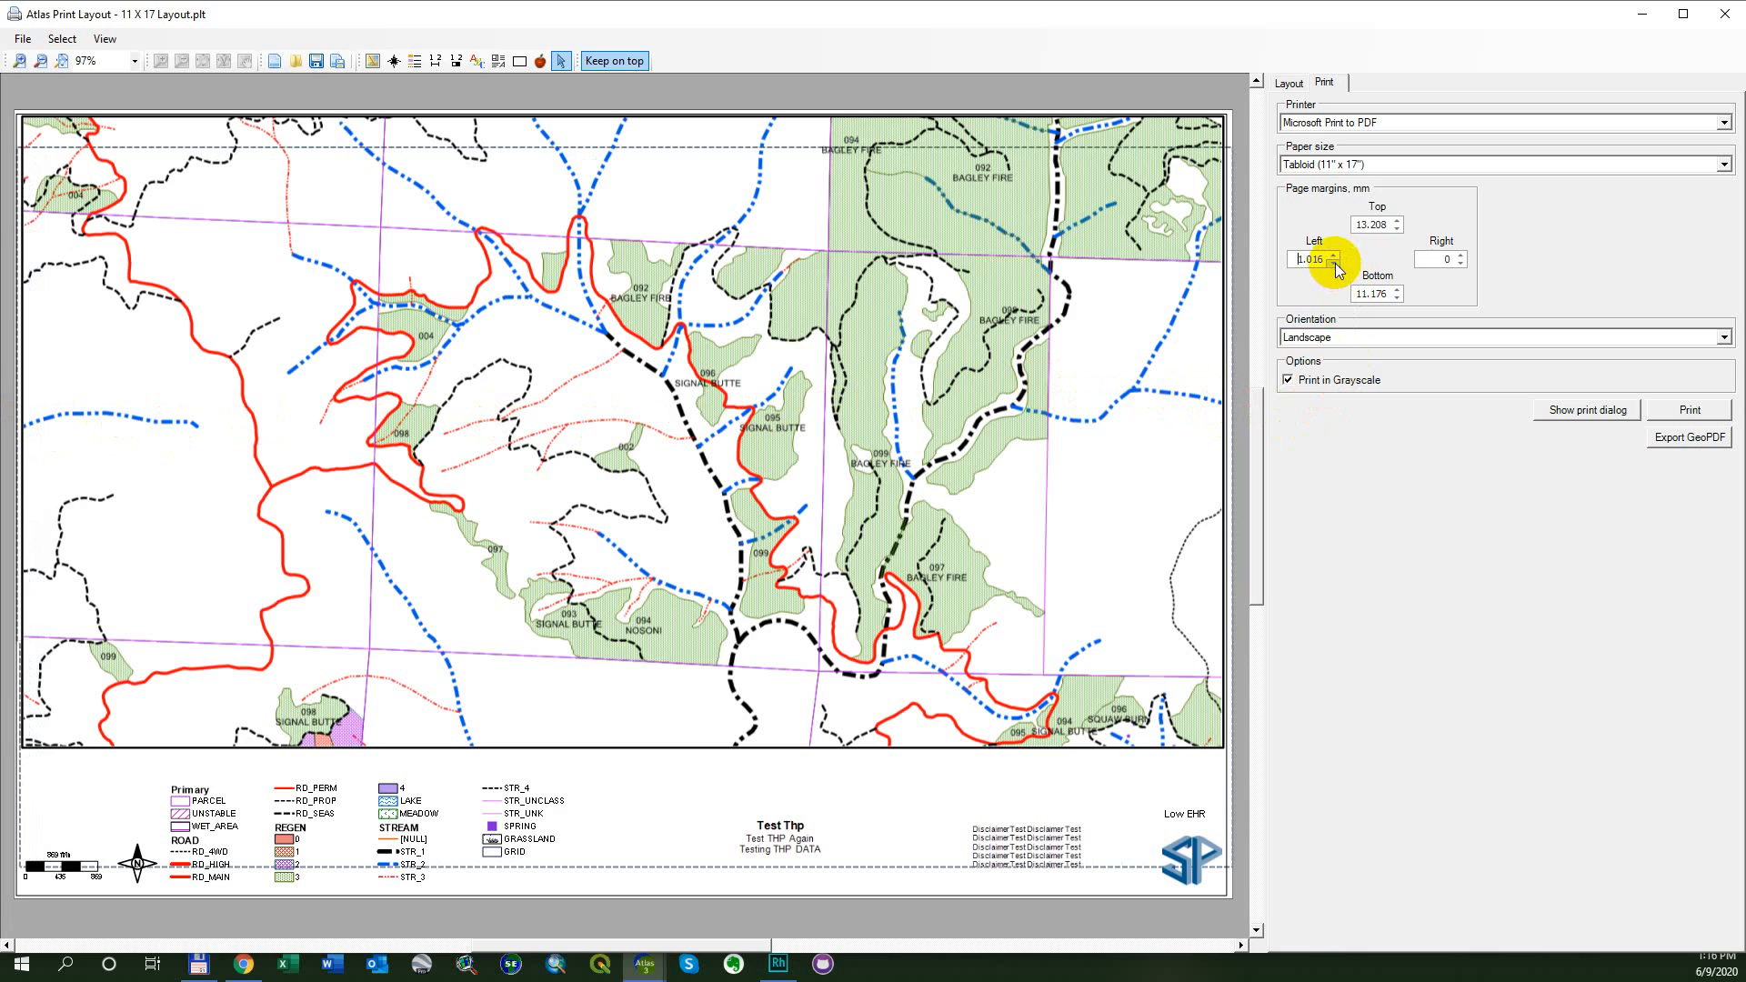
- Reset the top and bottom page margins to 0 mm
{"action": "double_click", "coordinate": [1379, 227]}
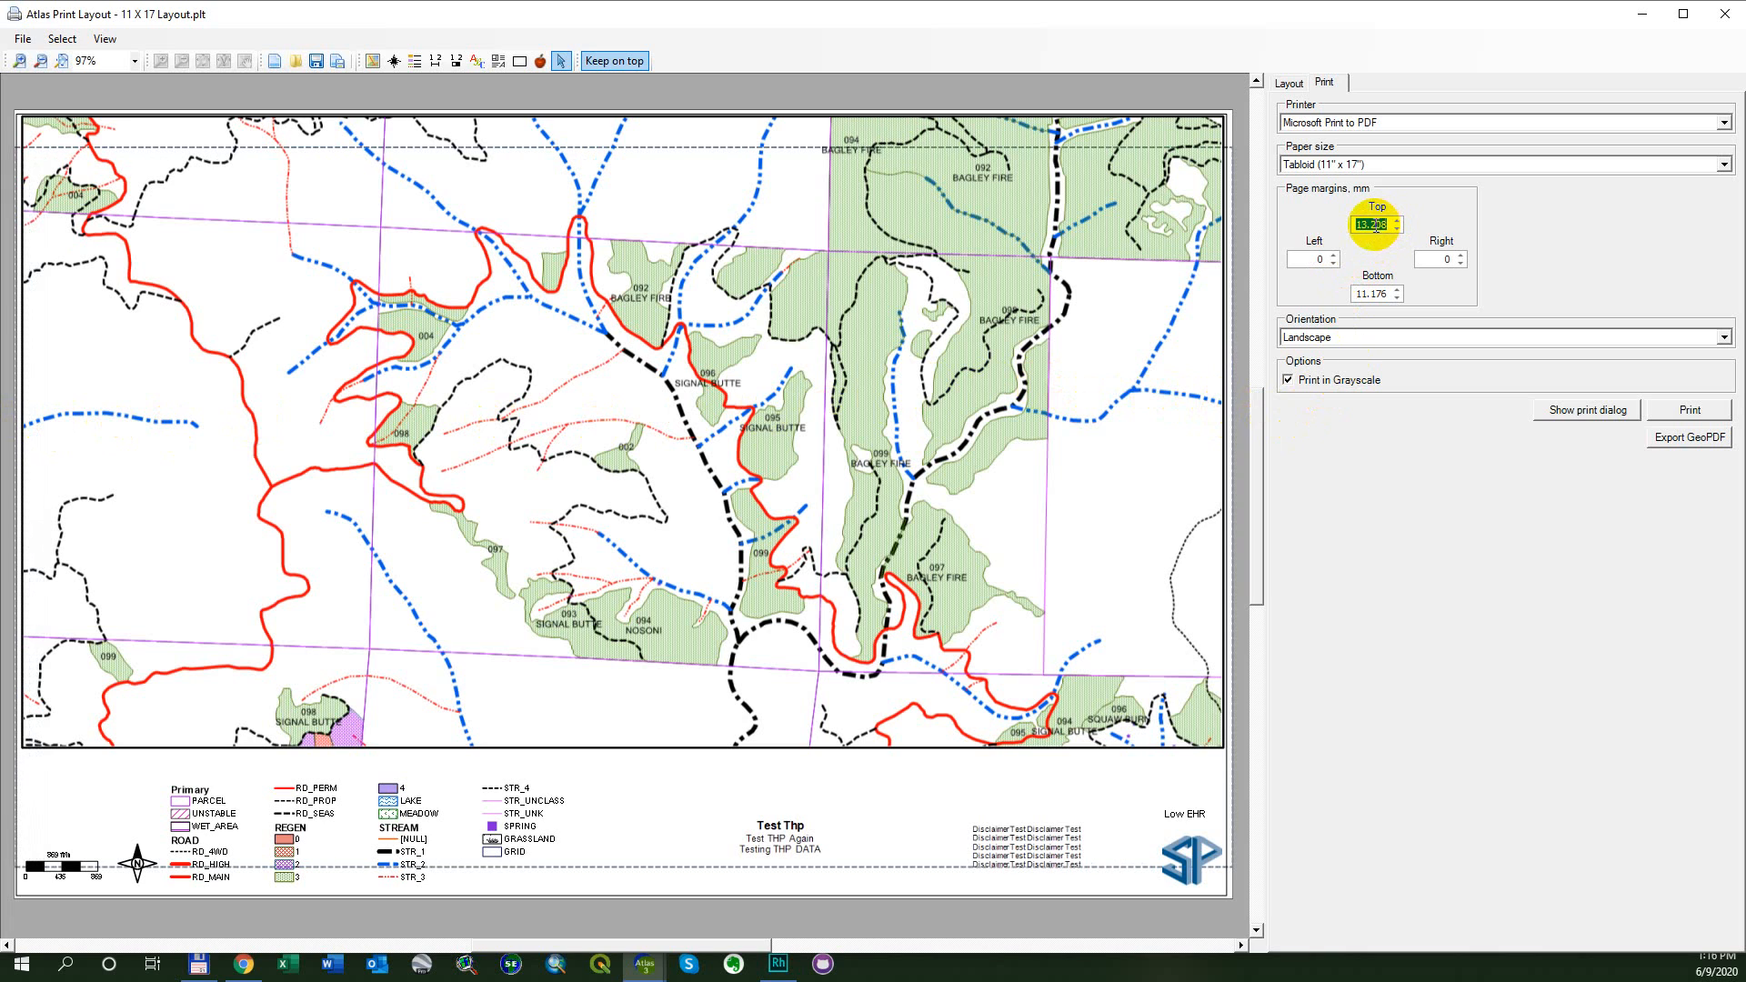
{"action": "type", "text": "0."}
{"action": "type", "text": "0"}
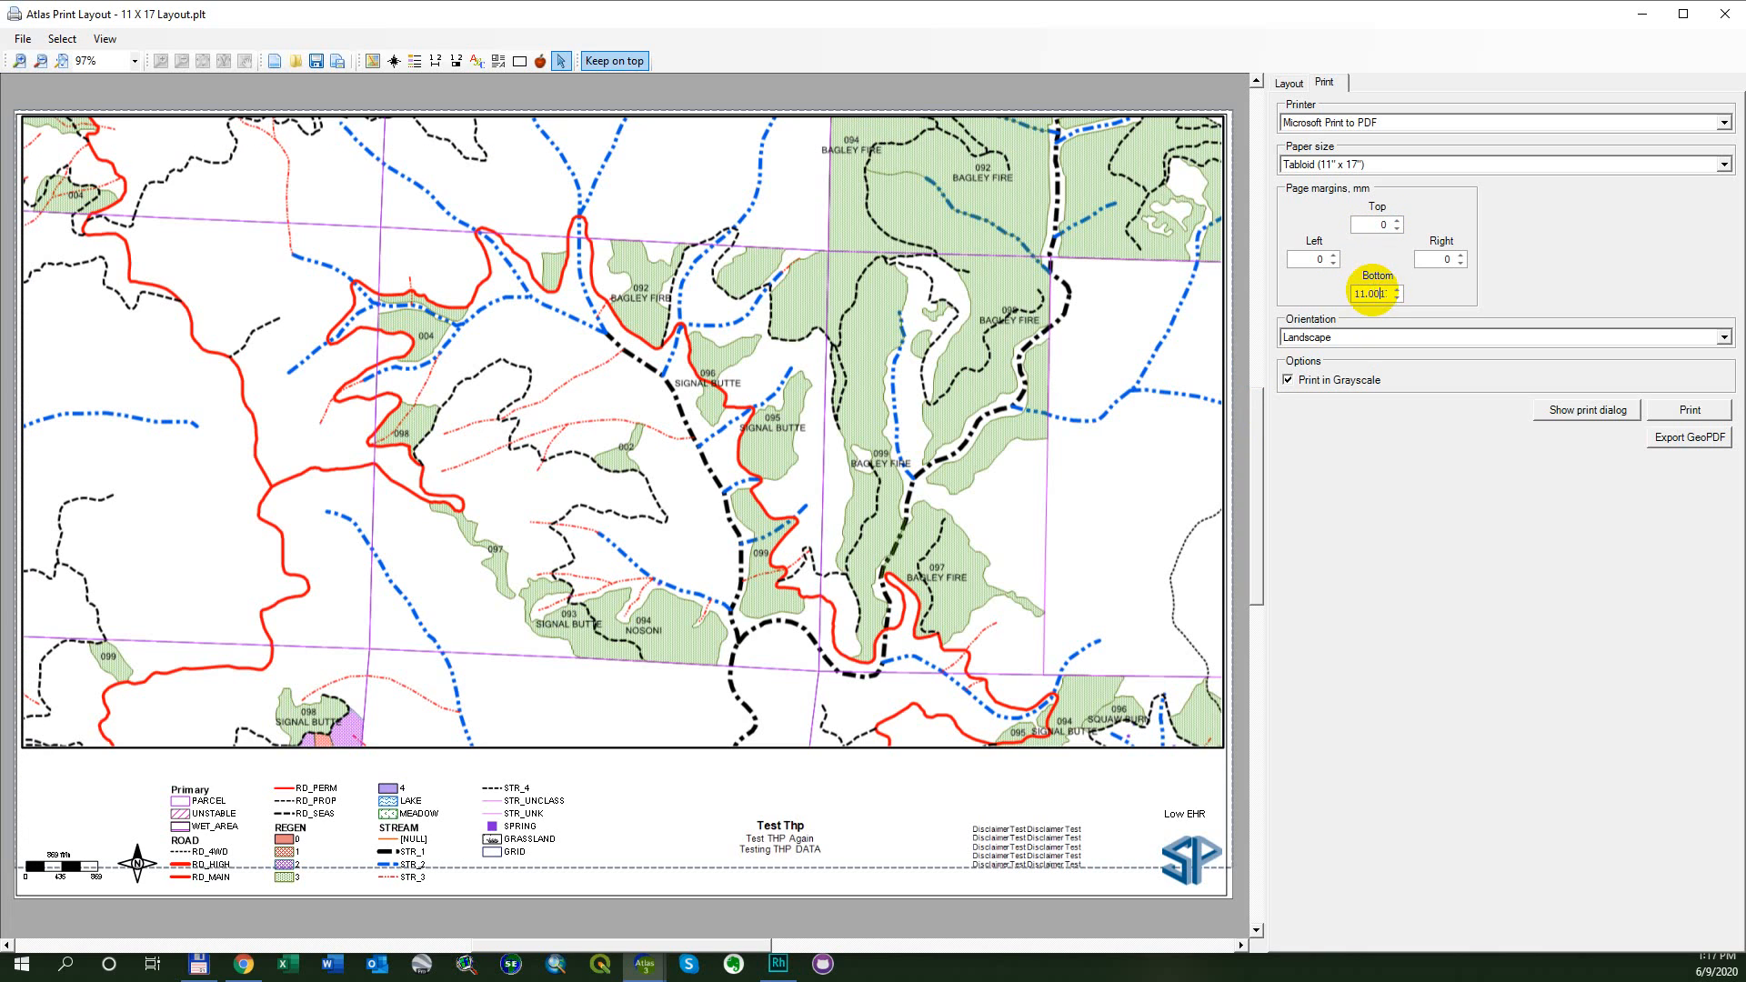
{"action": "type", "text": "0."}
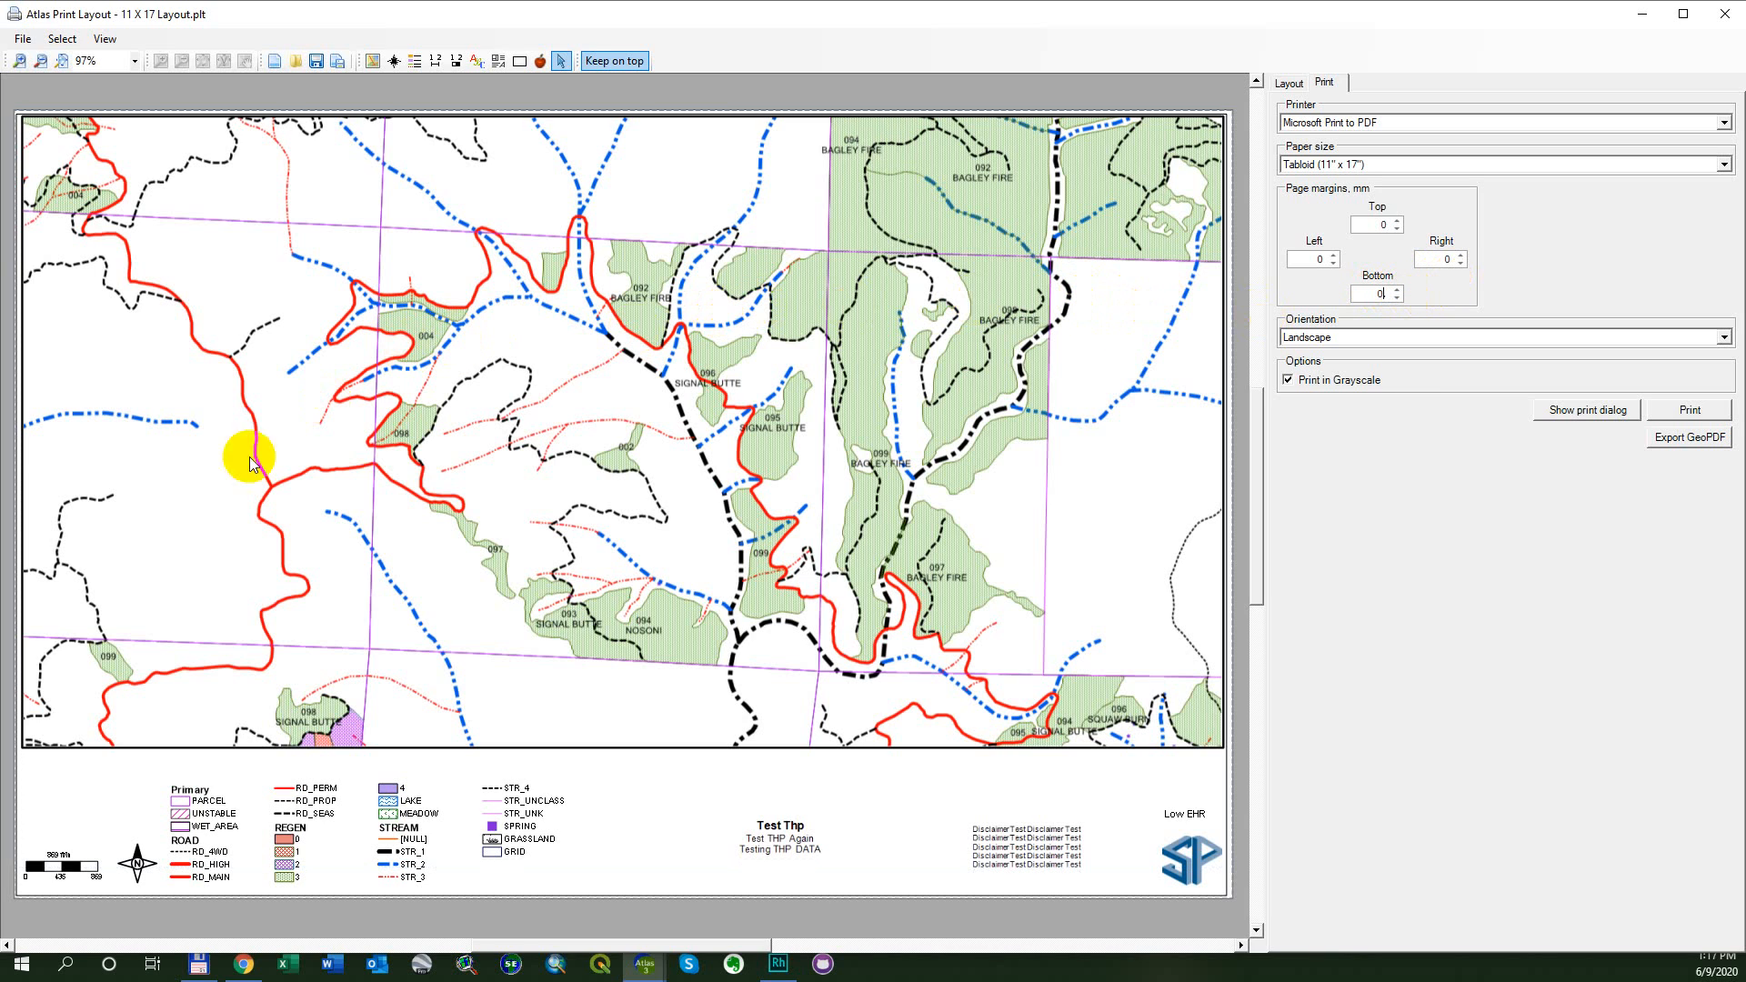
{"action": "key", "text": "BackSpace"}
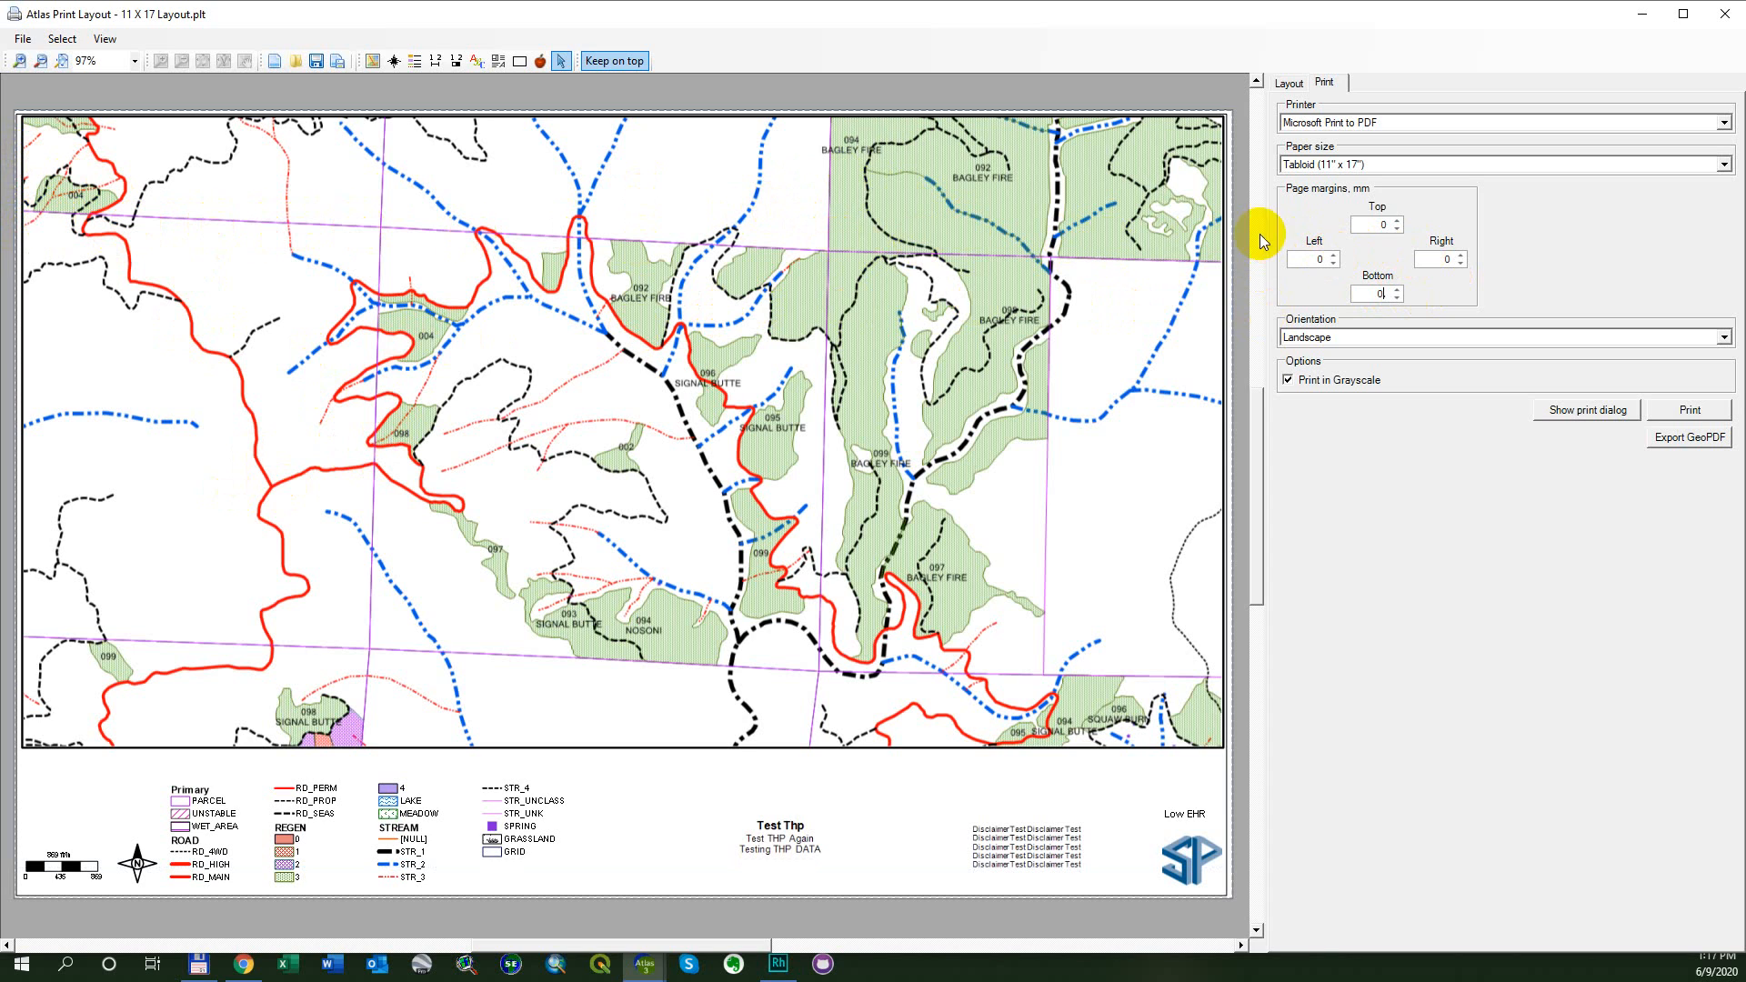
- Try a left page margin of 1.016 mm and a right one of 2.032 mm, returning each to 0 mm
{"action": "left_click", "coordinate": [1335, 258]}
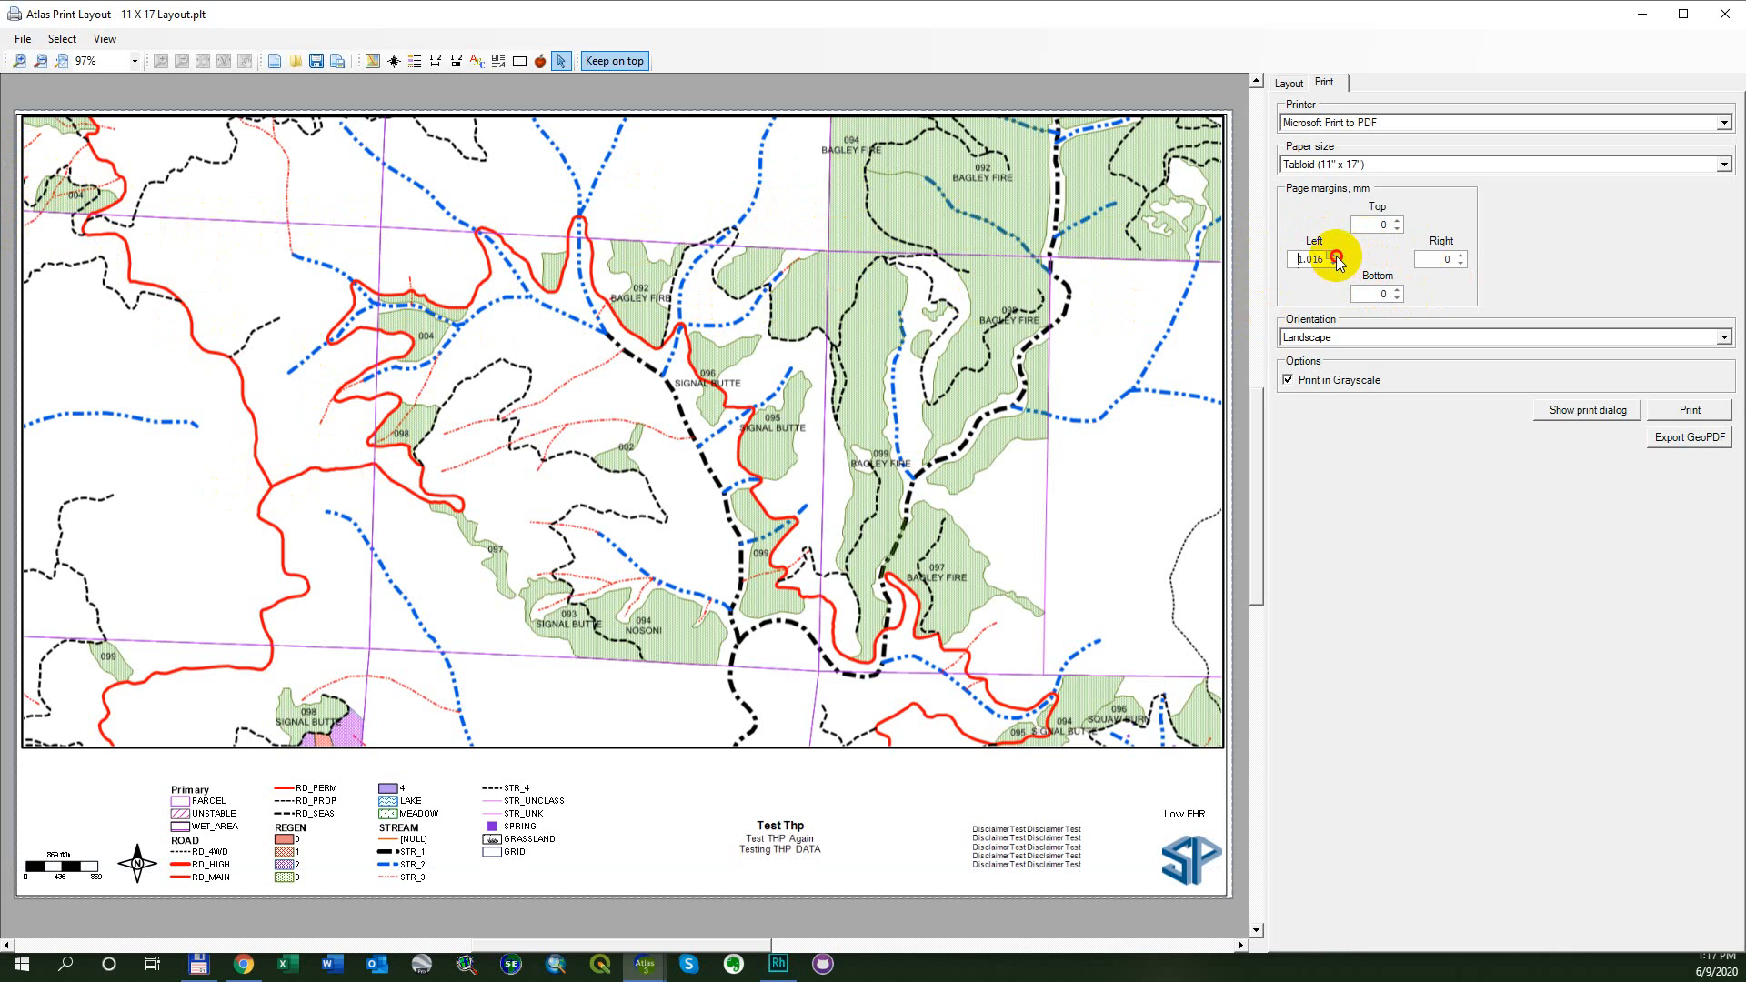
{"action": "left_click", "coordinate": [1334, 263]}
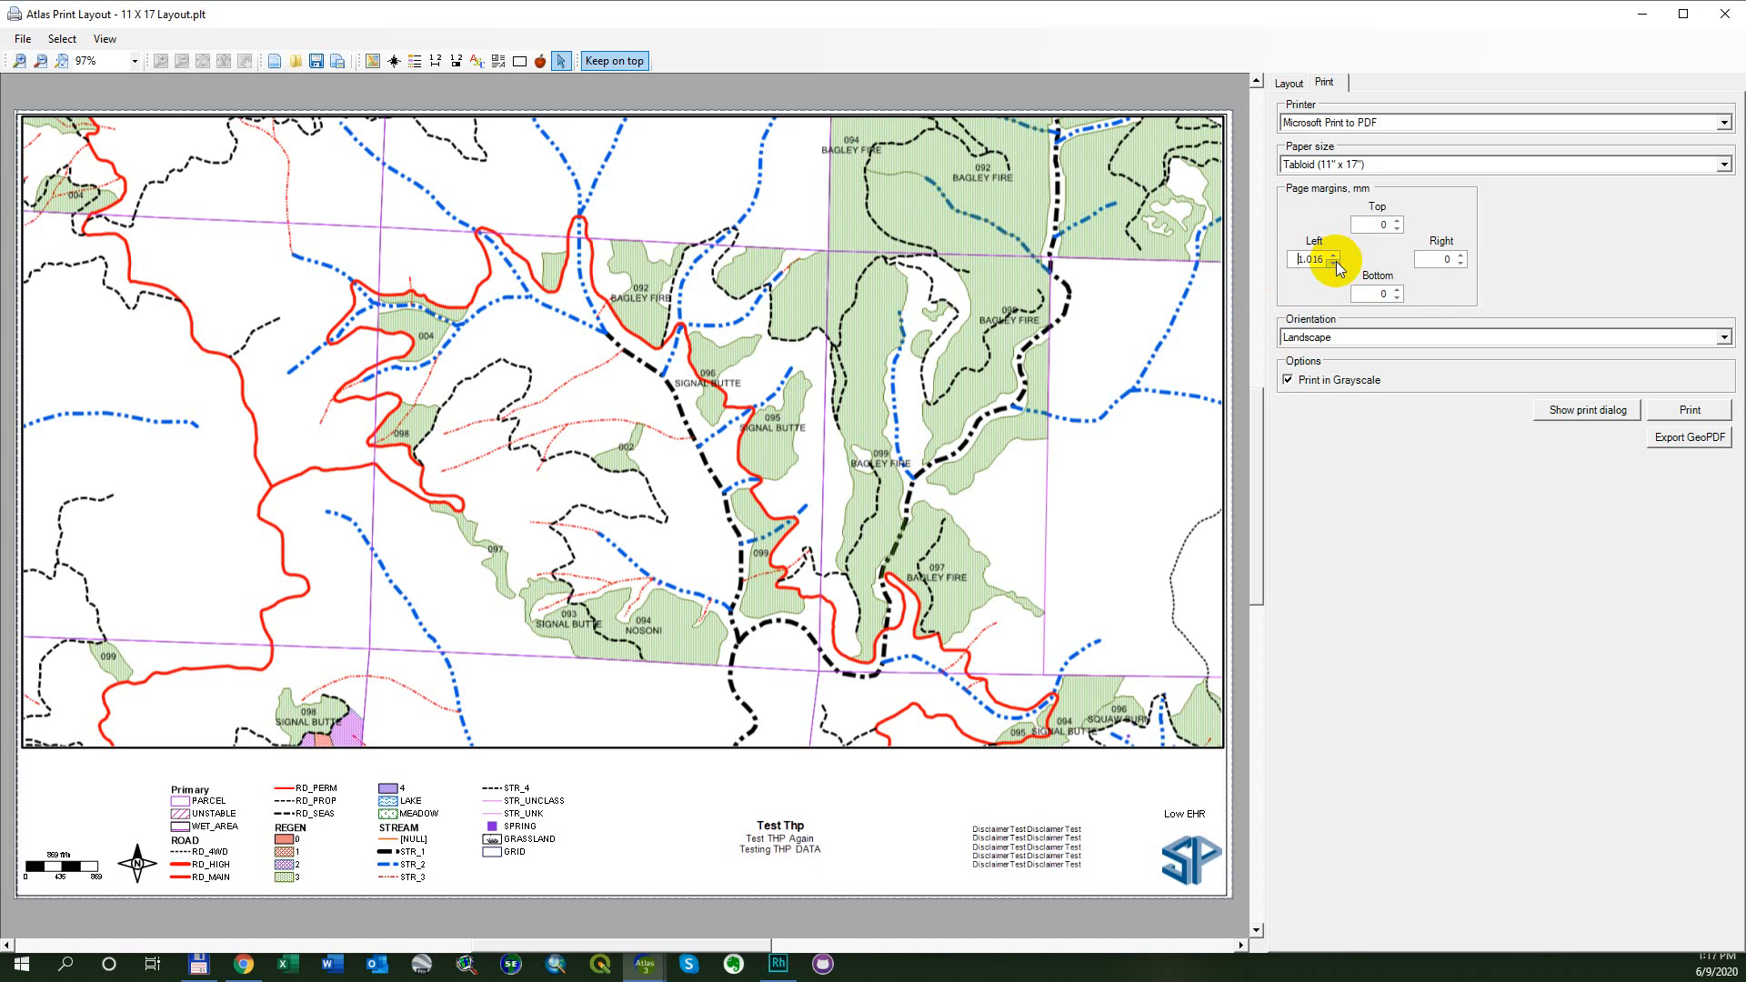
{"action": "left_click", "coordinate": [1335, 263]}
{"action": "left_click", "coordinate": [1460, 256]}
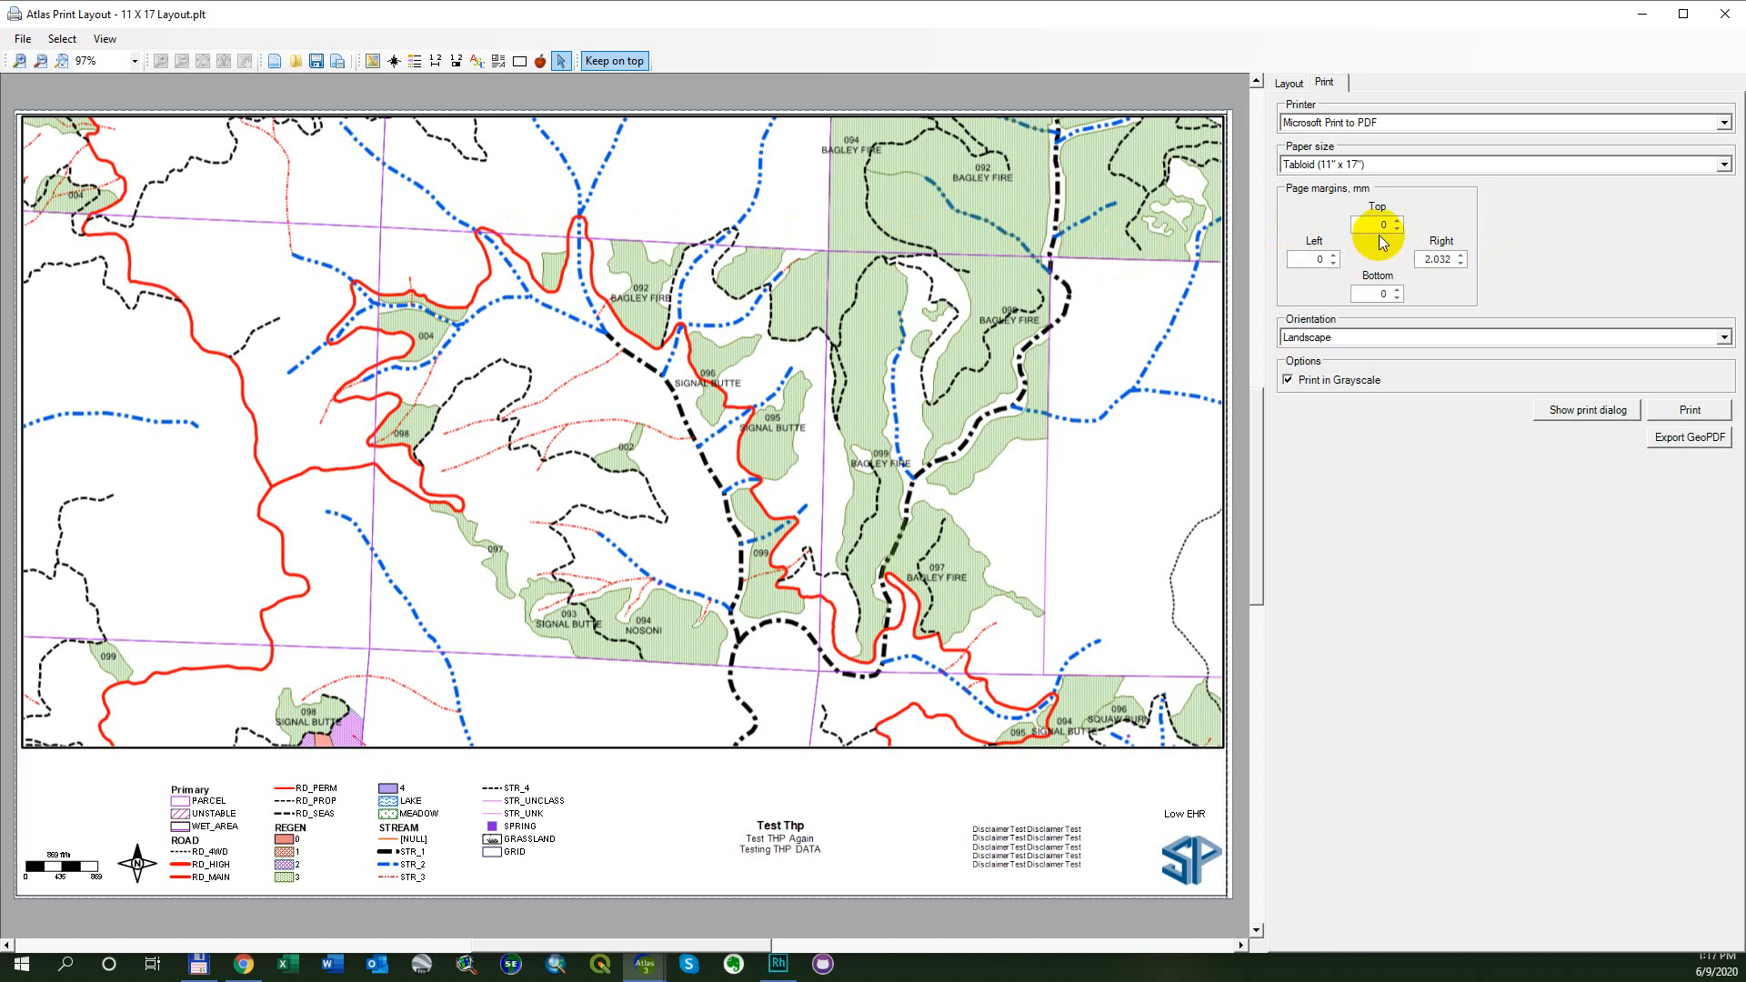
{"action": "left_click", "coordinate": [1461, 263]}
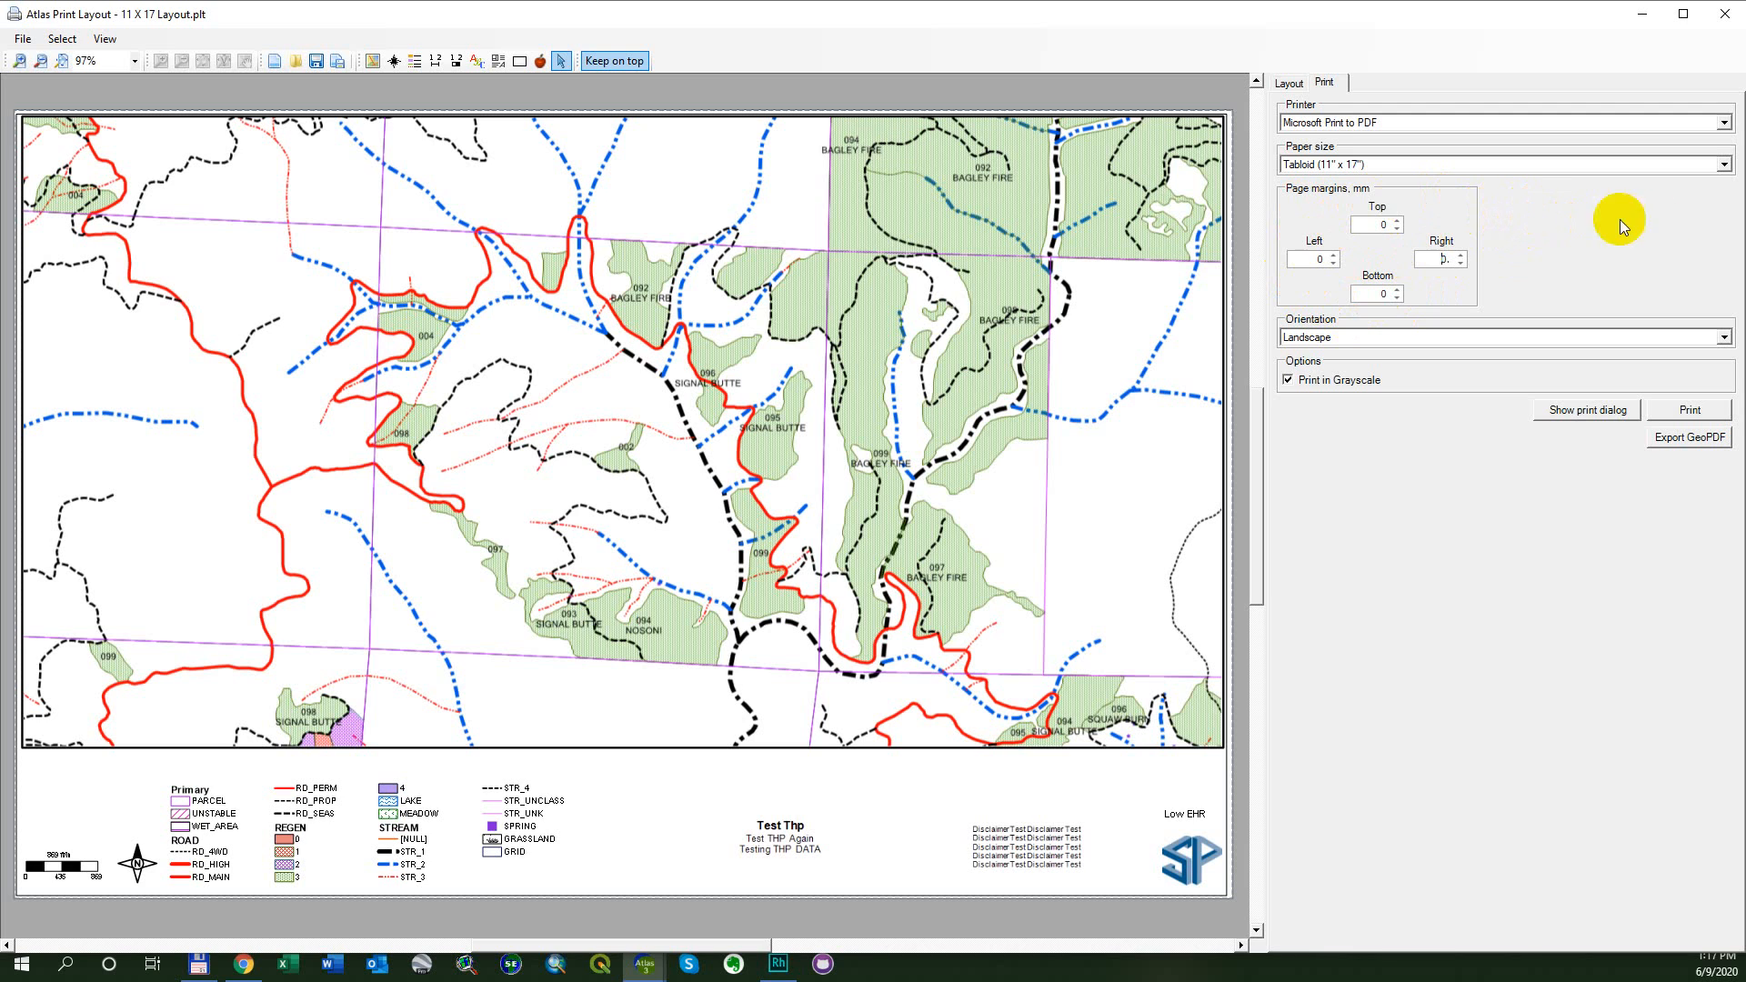
- Change the page orientation to Portrait
{"action": "left_click", "coordinate": [1721, 337]}
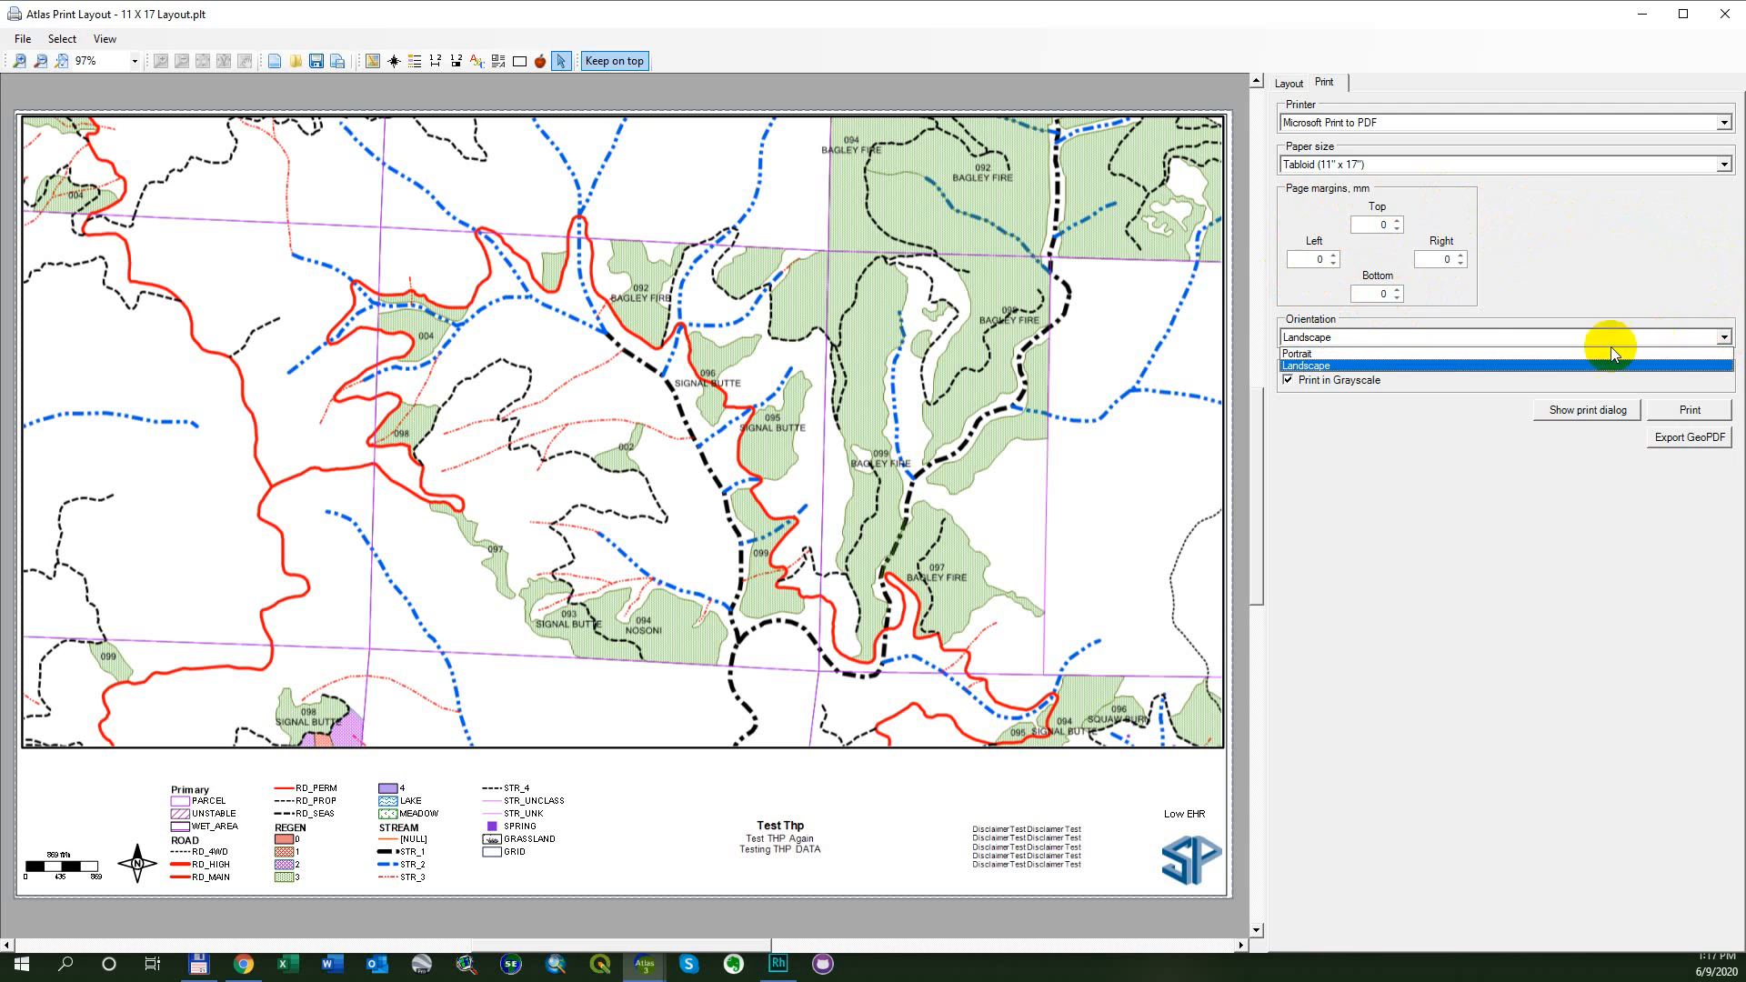
{"action": "left_click", "coordinate": [1378, 353]}
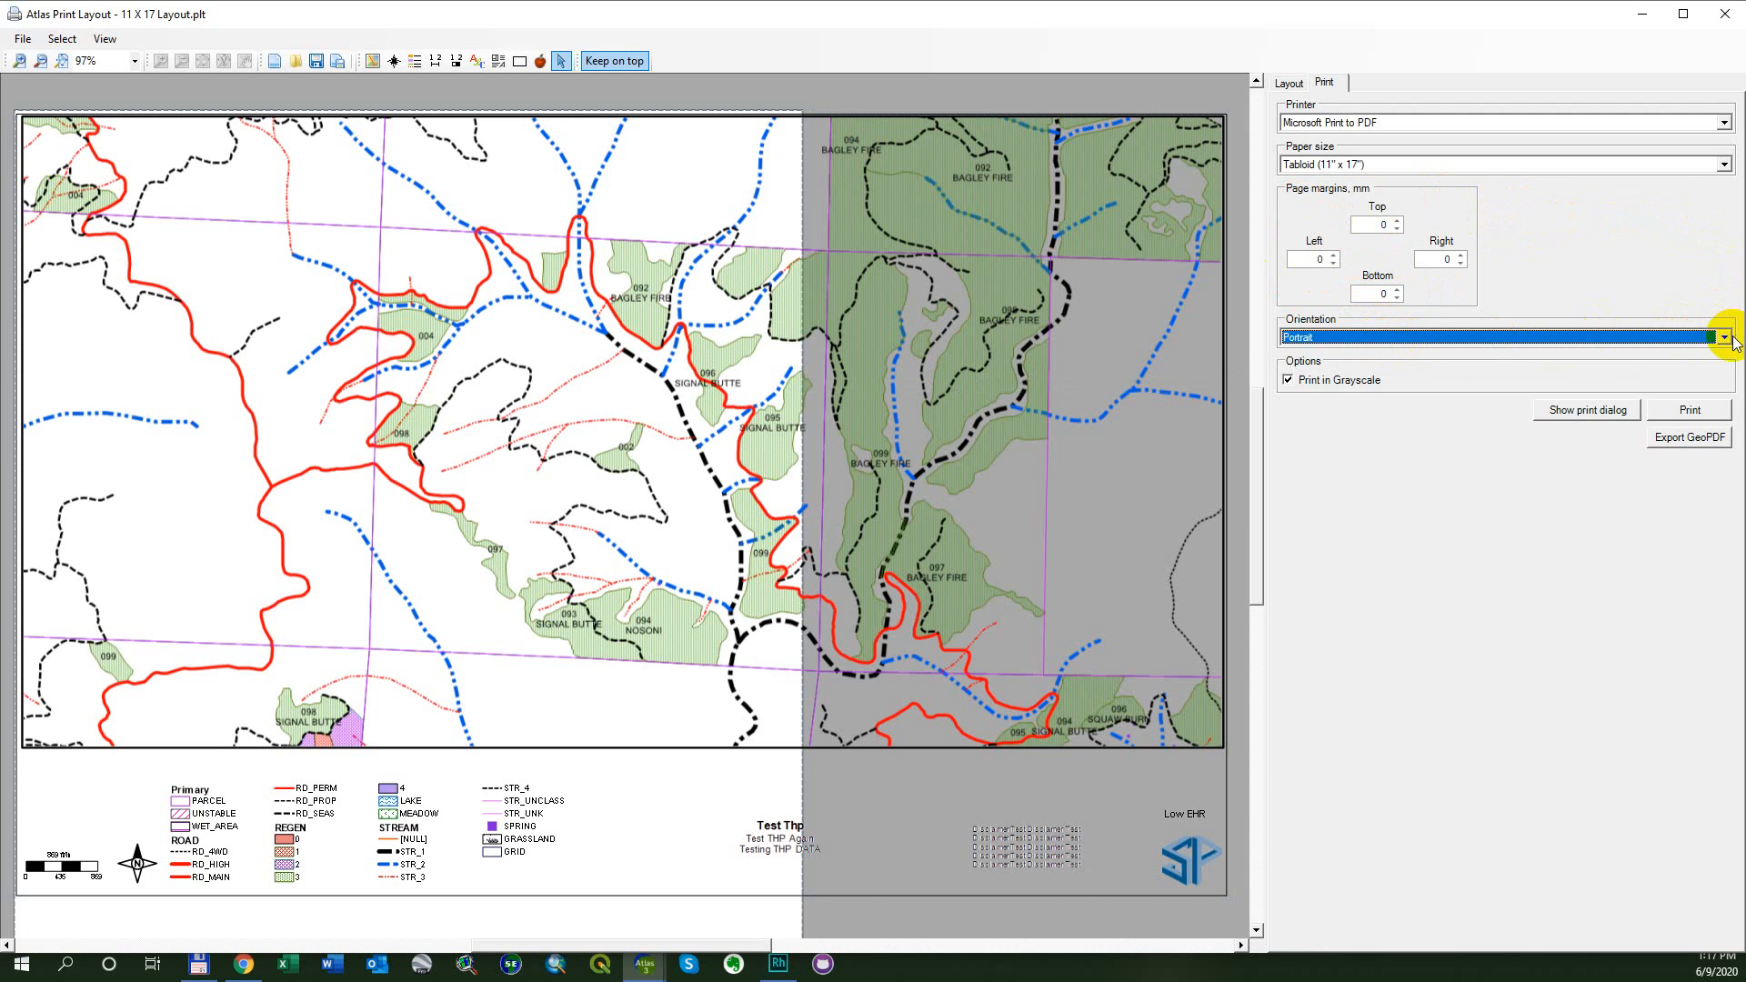
- Set the page orientation to Landscape for the 11 x 17 map layout
{"action": "left_click", "coordinate": [61, 62]}
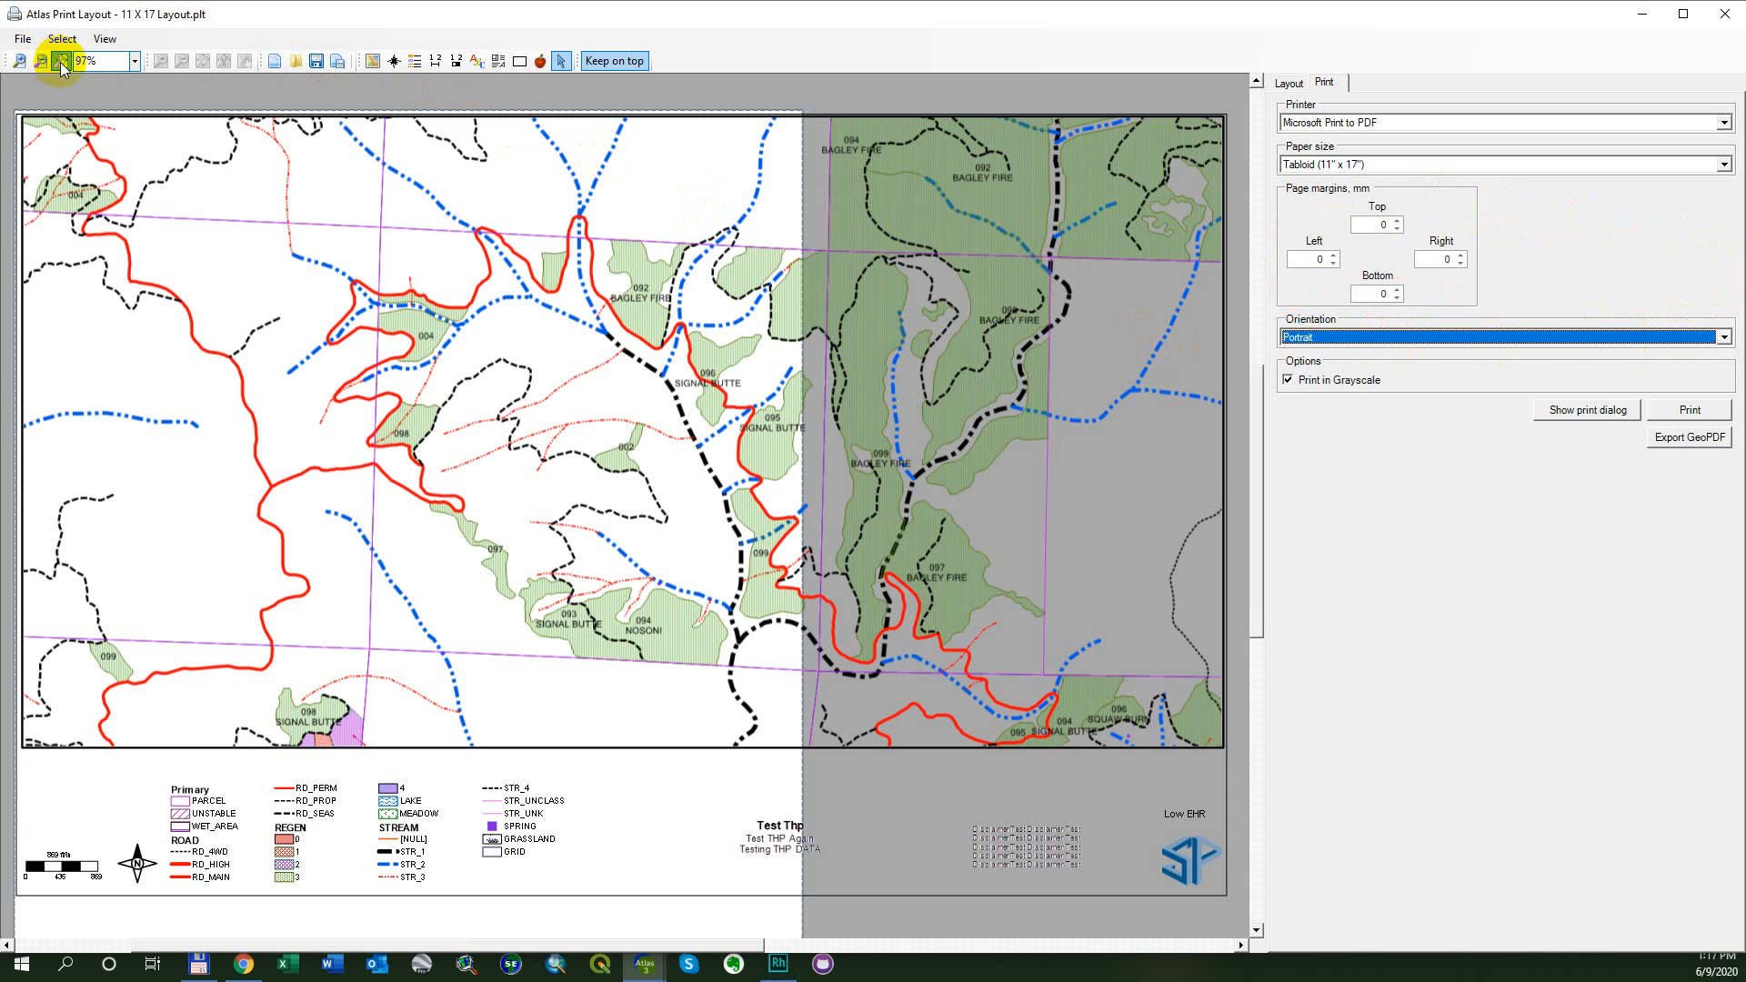
{"action": "left_click", "coordinate": [1724, 337]}
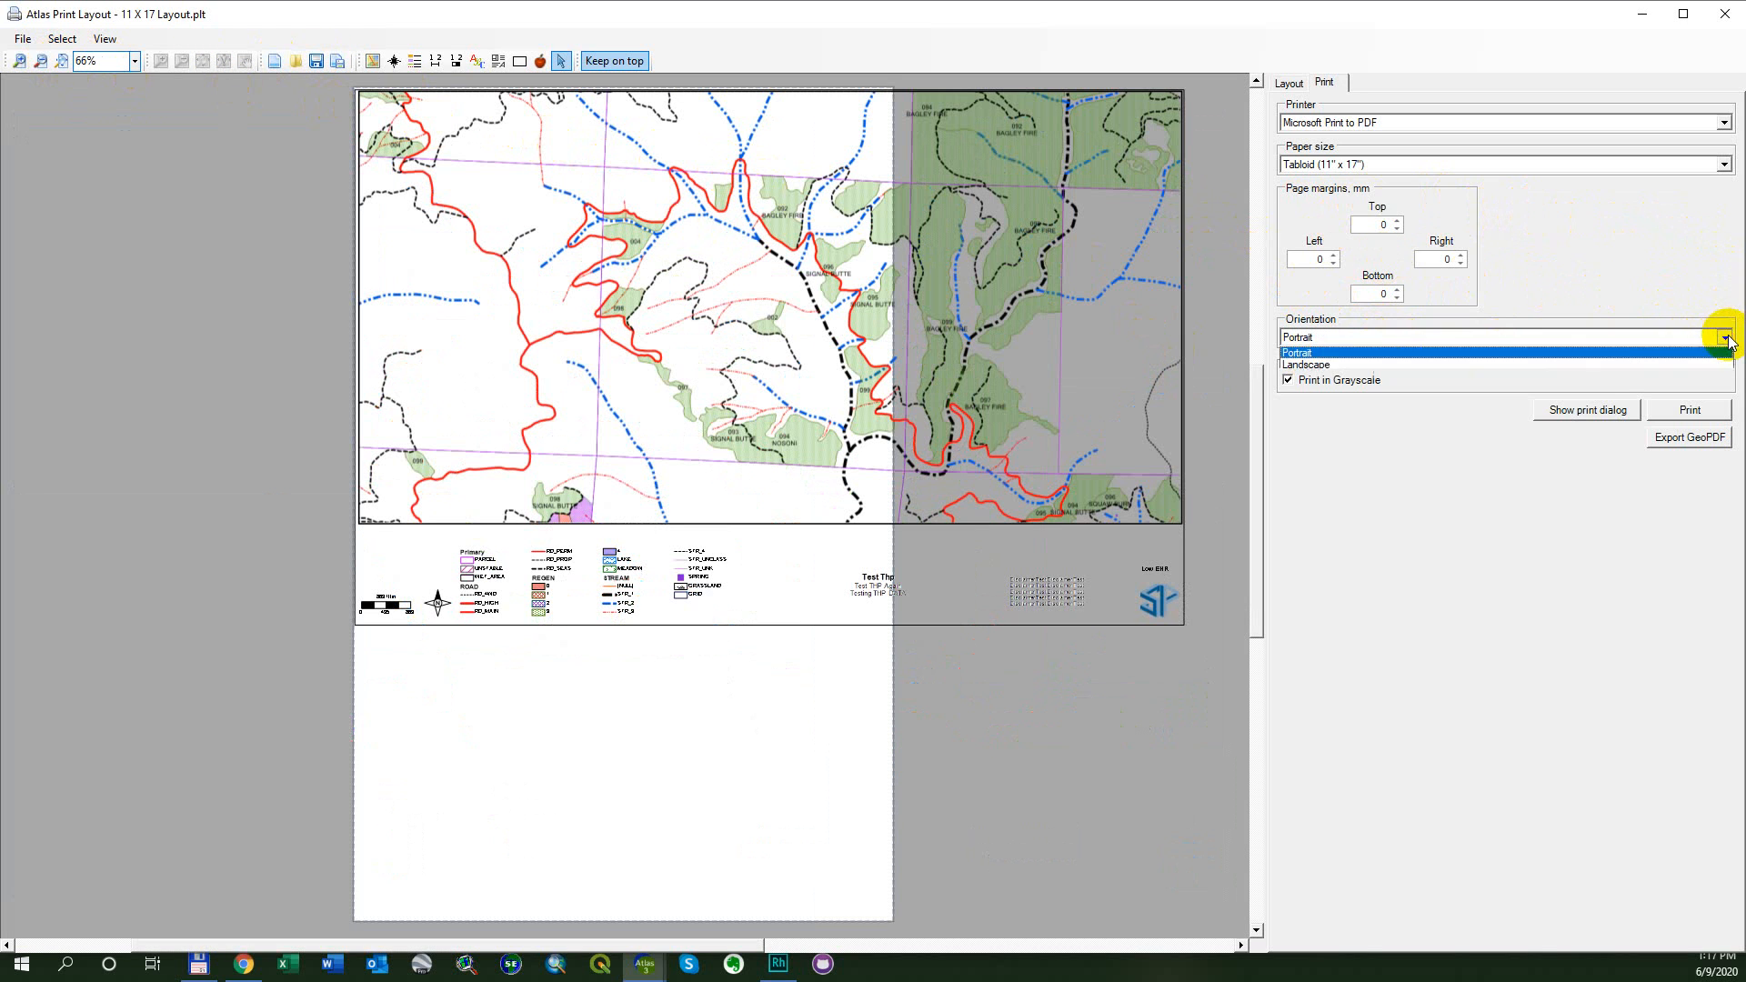
{"action": "left_click", "coordinate": [1618, 367]}
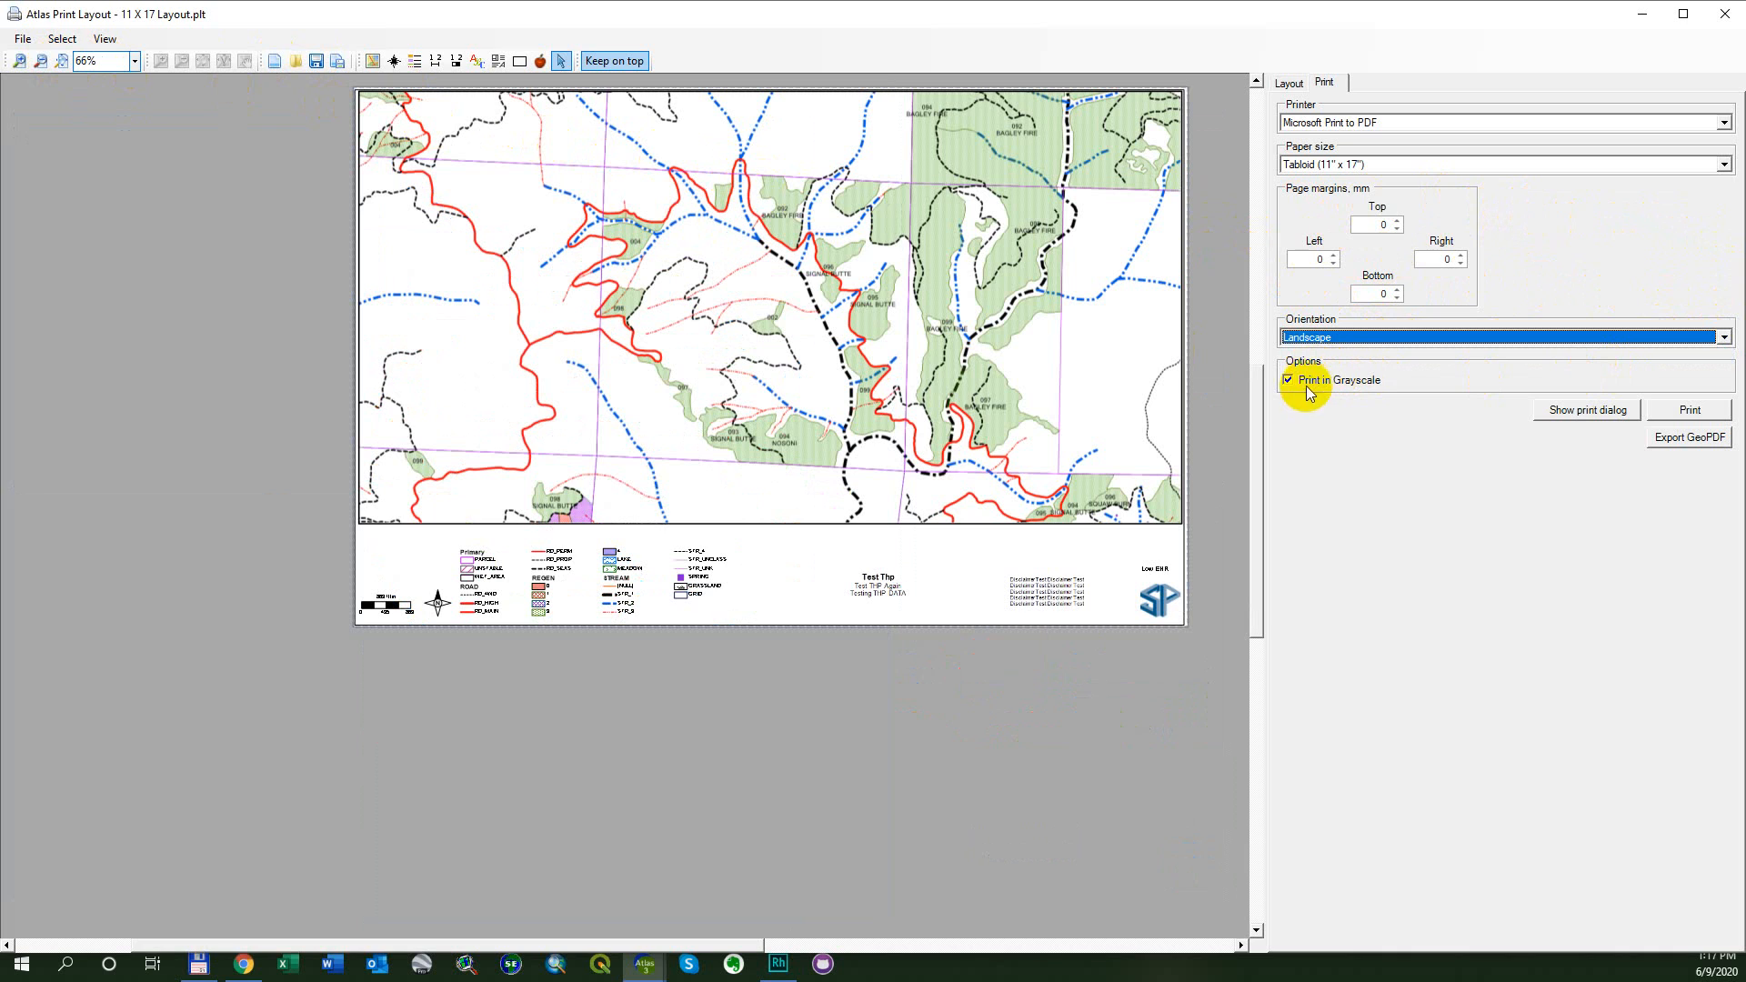
{"action": "left_click", "coordinate": [1289, 382]}
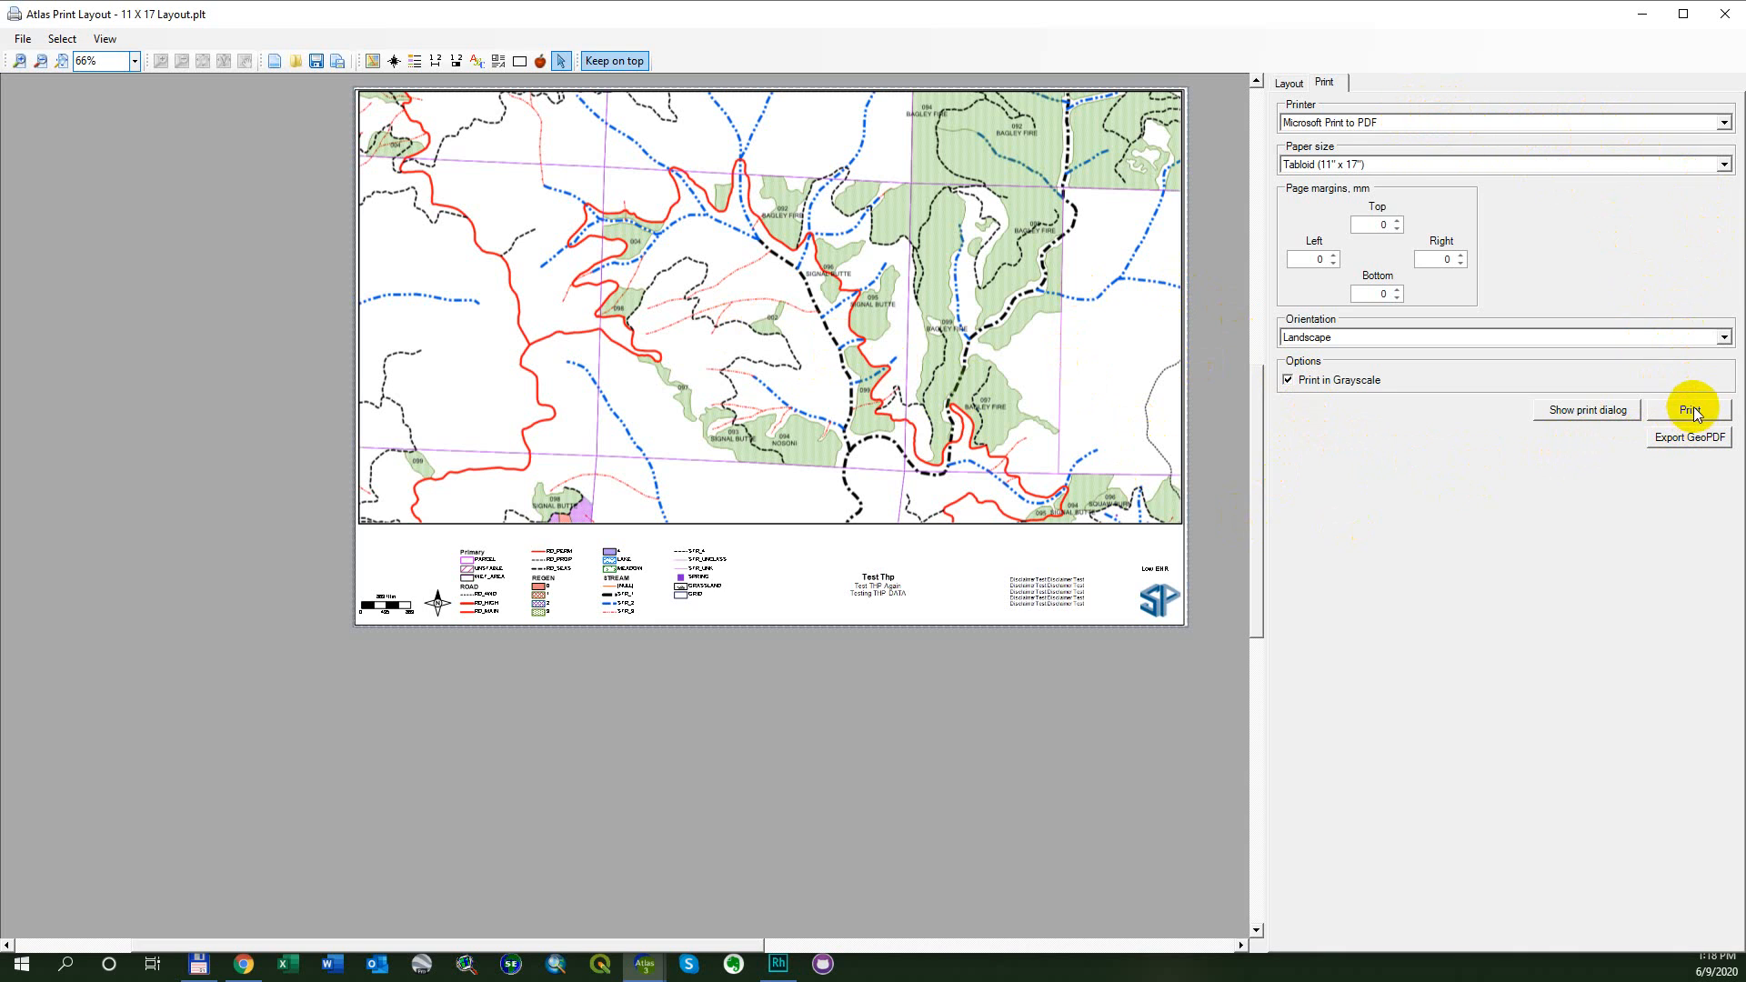
{"action": "left_click", "coordinate": [68, 66]}
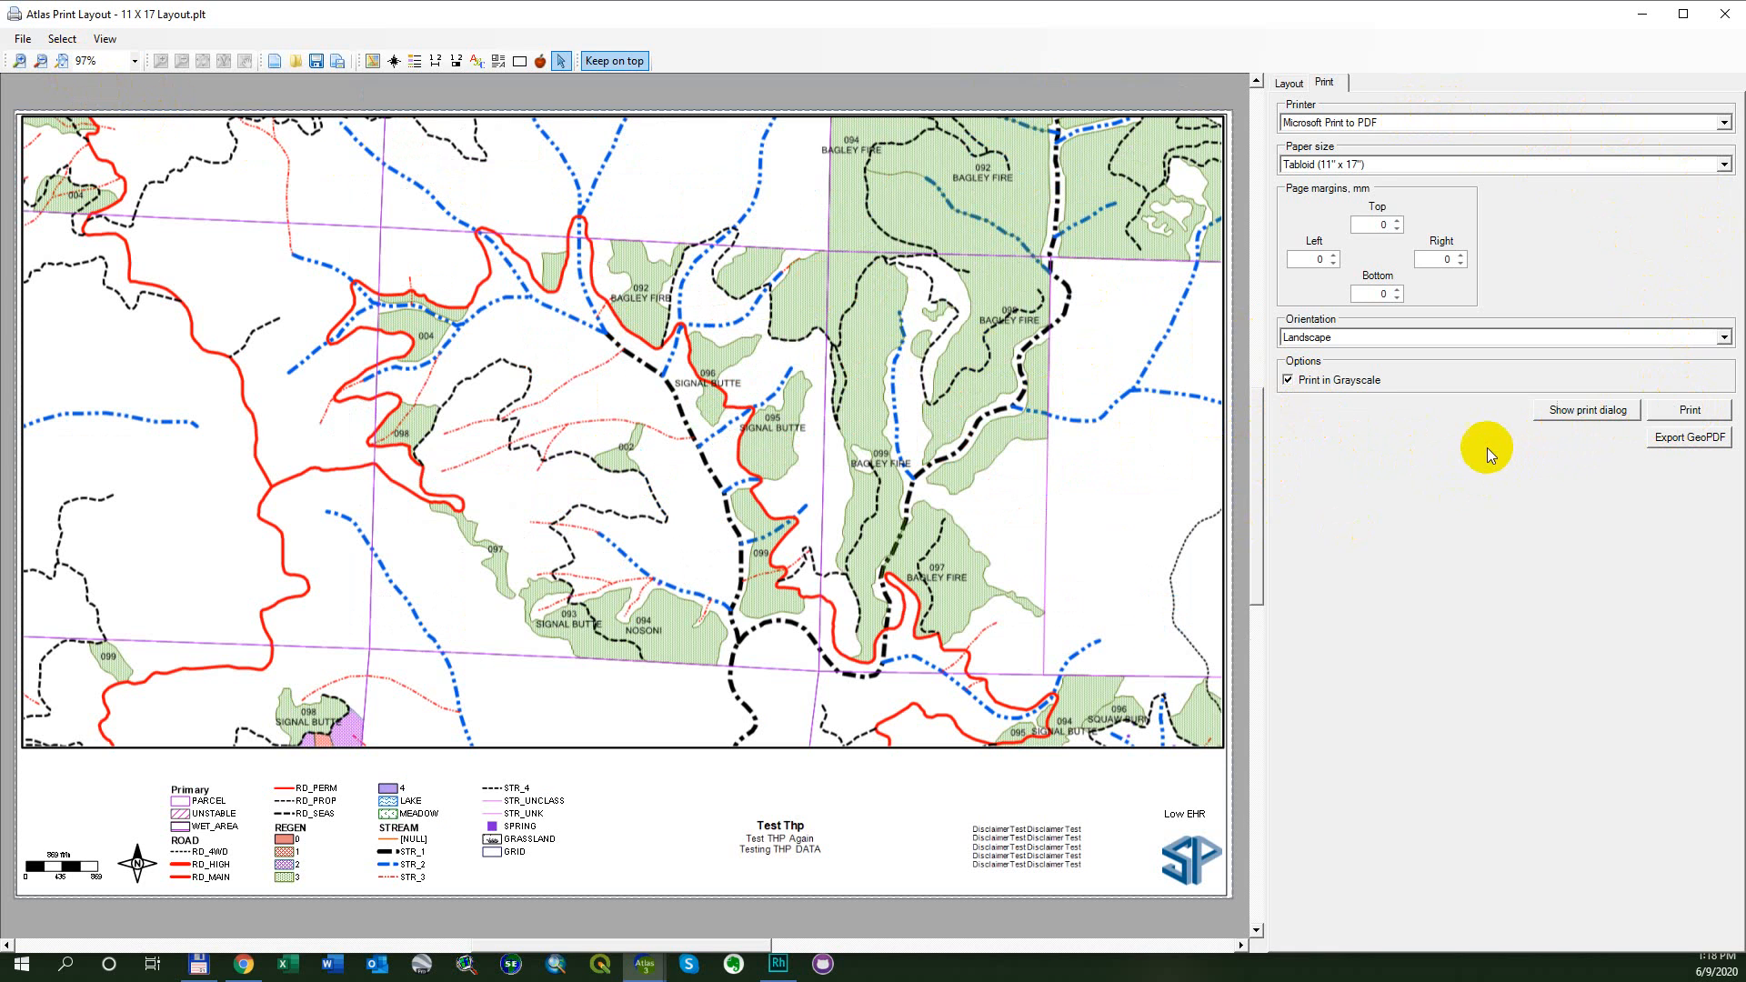
- Open the full print dialog for the layout and try setting the number of copies to 8
{"action": "left_click", "coordinate": [1587, 414]}
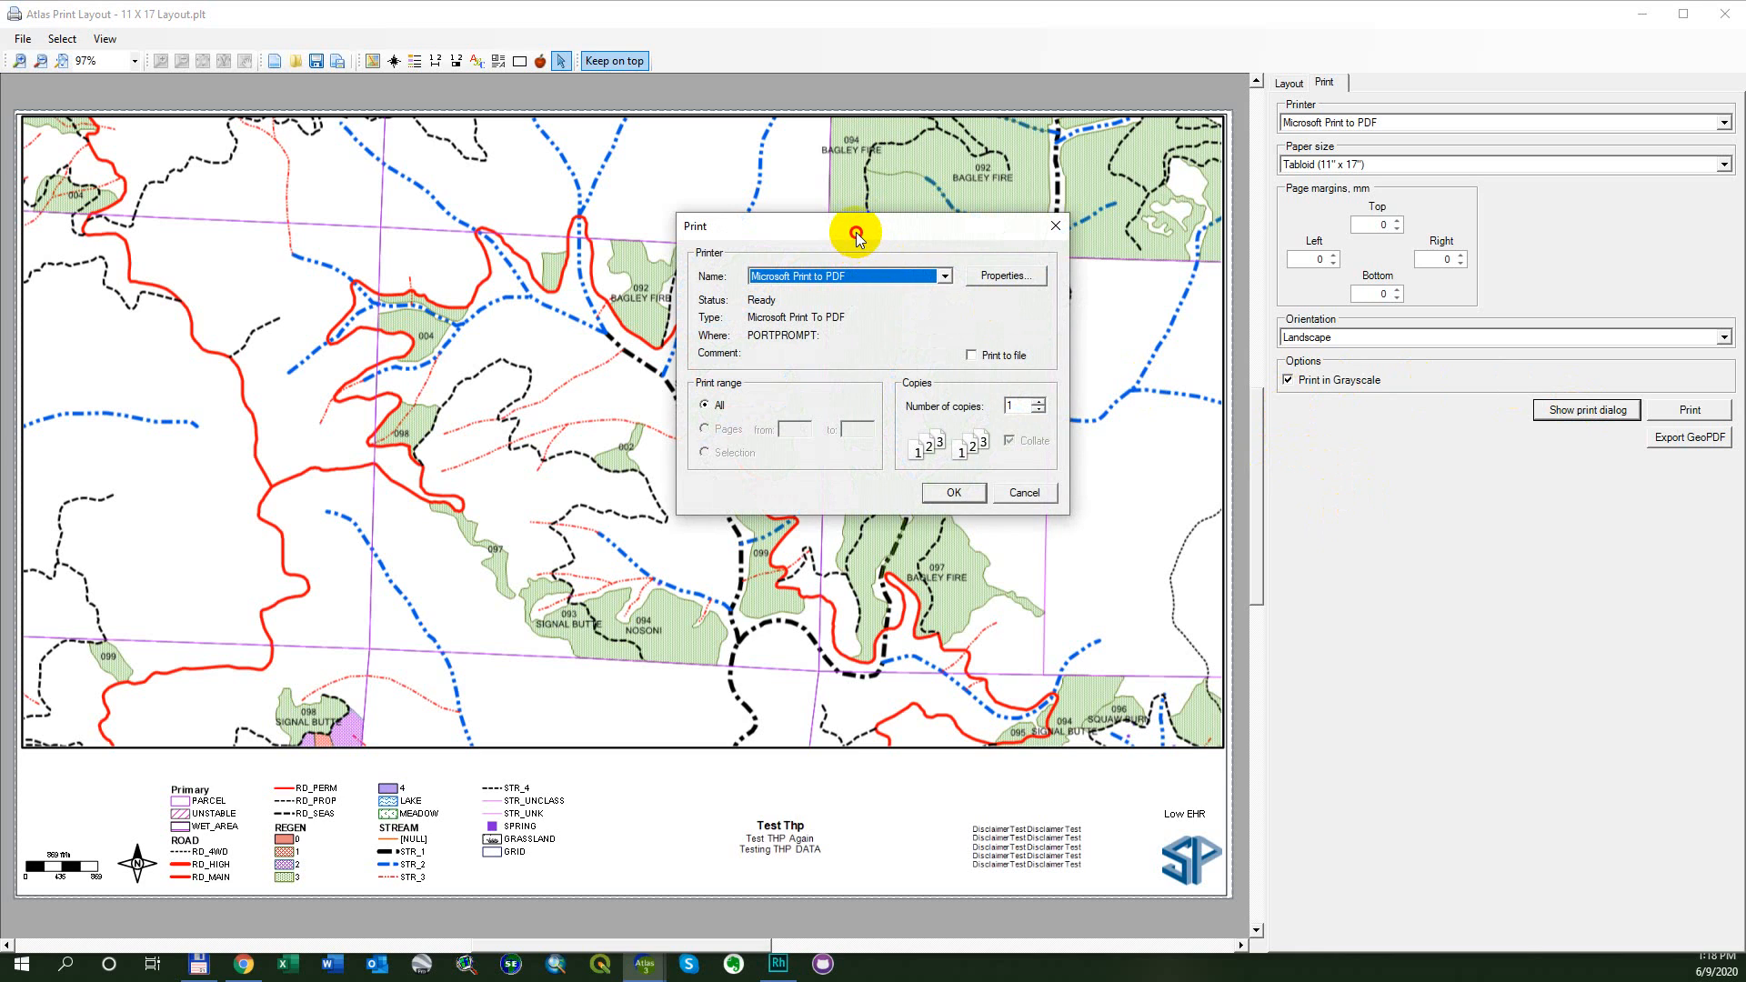
{"action": "left_click_drag", "start_coordinate": [855, 232], "coordinate": [849, 265]}
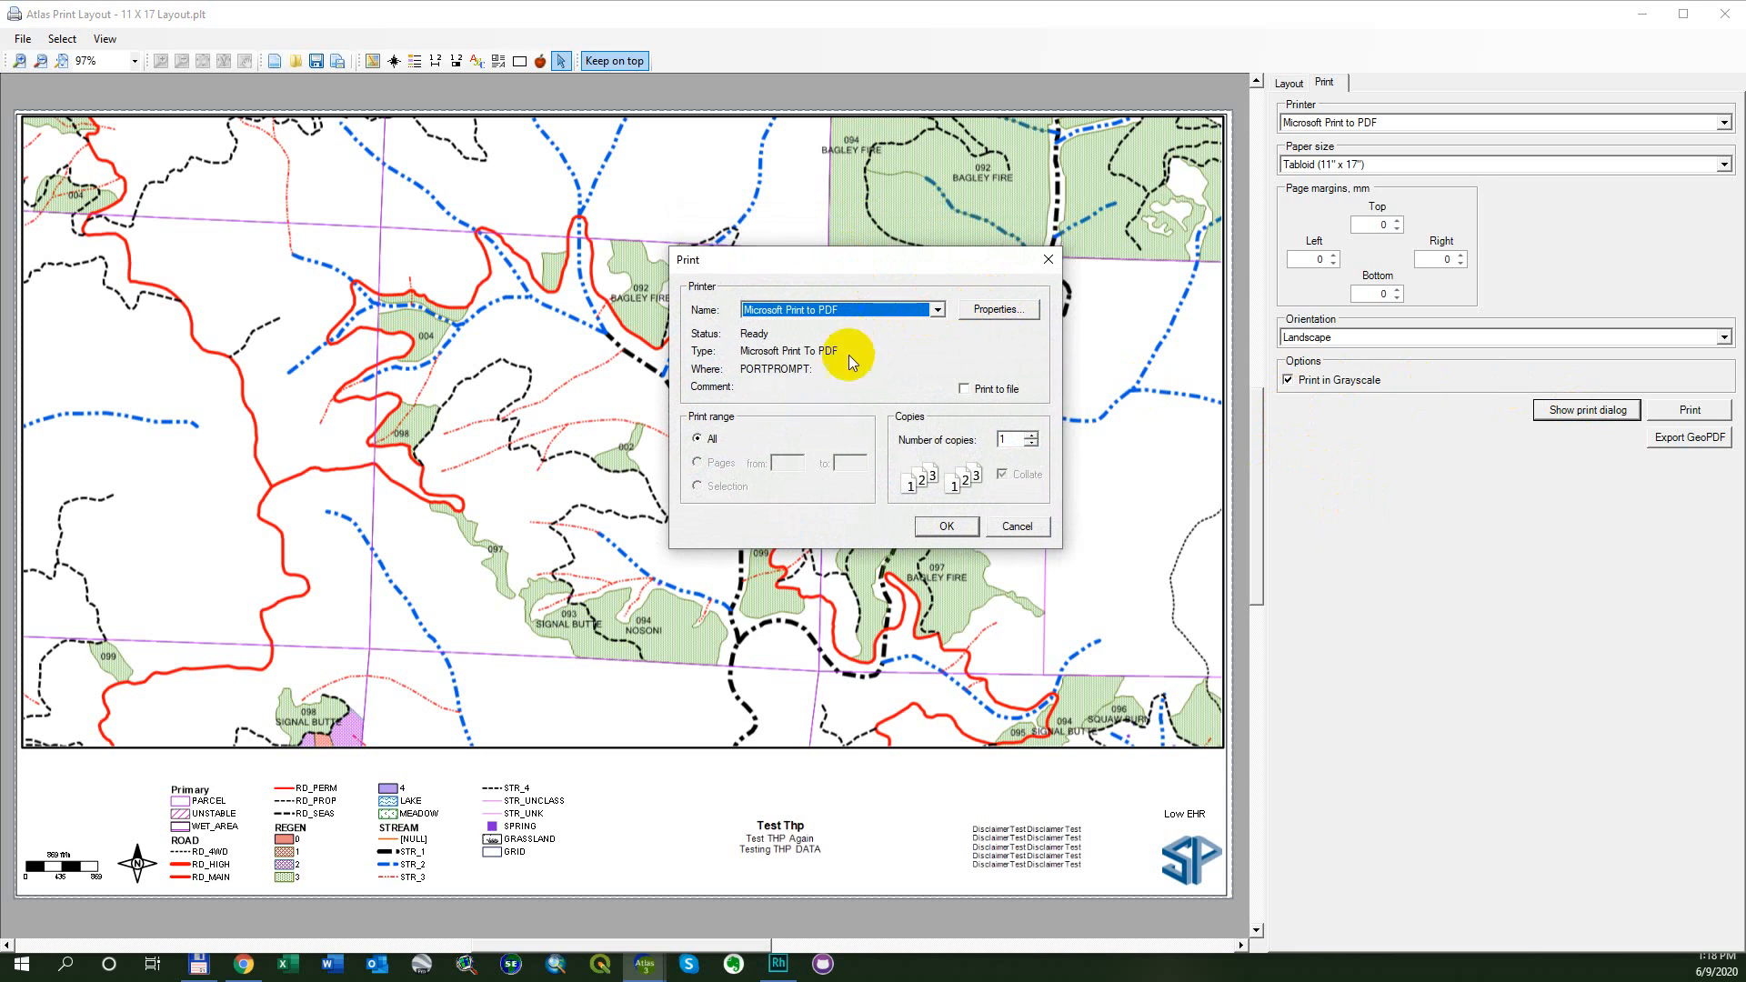
{"action": "left_click", "coordinate": [1030, 435]}
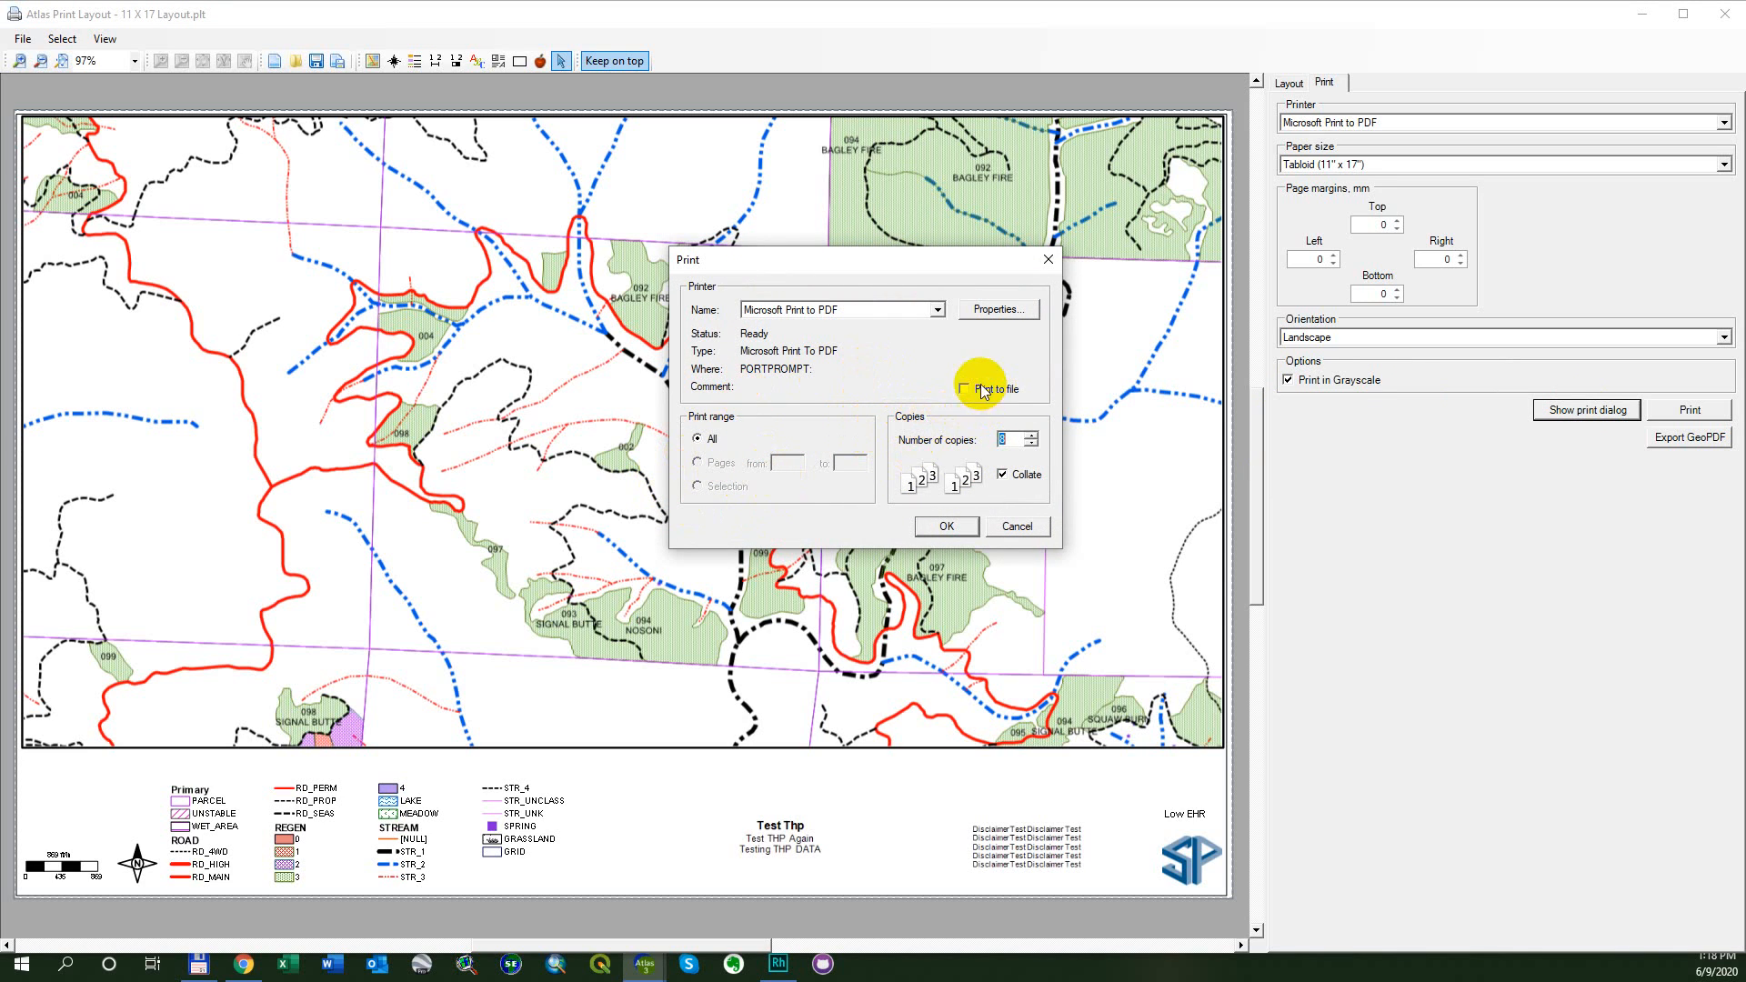
- Examine the Microsoft Print to PDF orientation choices in the printer properties, then close the properties and cancel the print dialog
{"action": "left_click", "coordinate": [998, 313]}
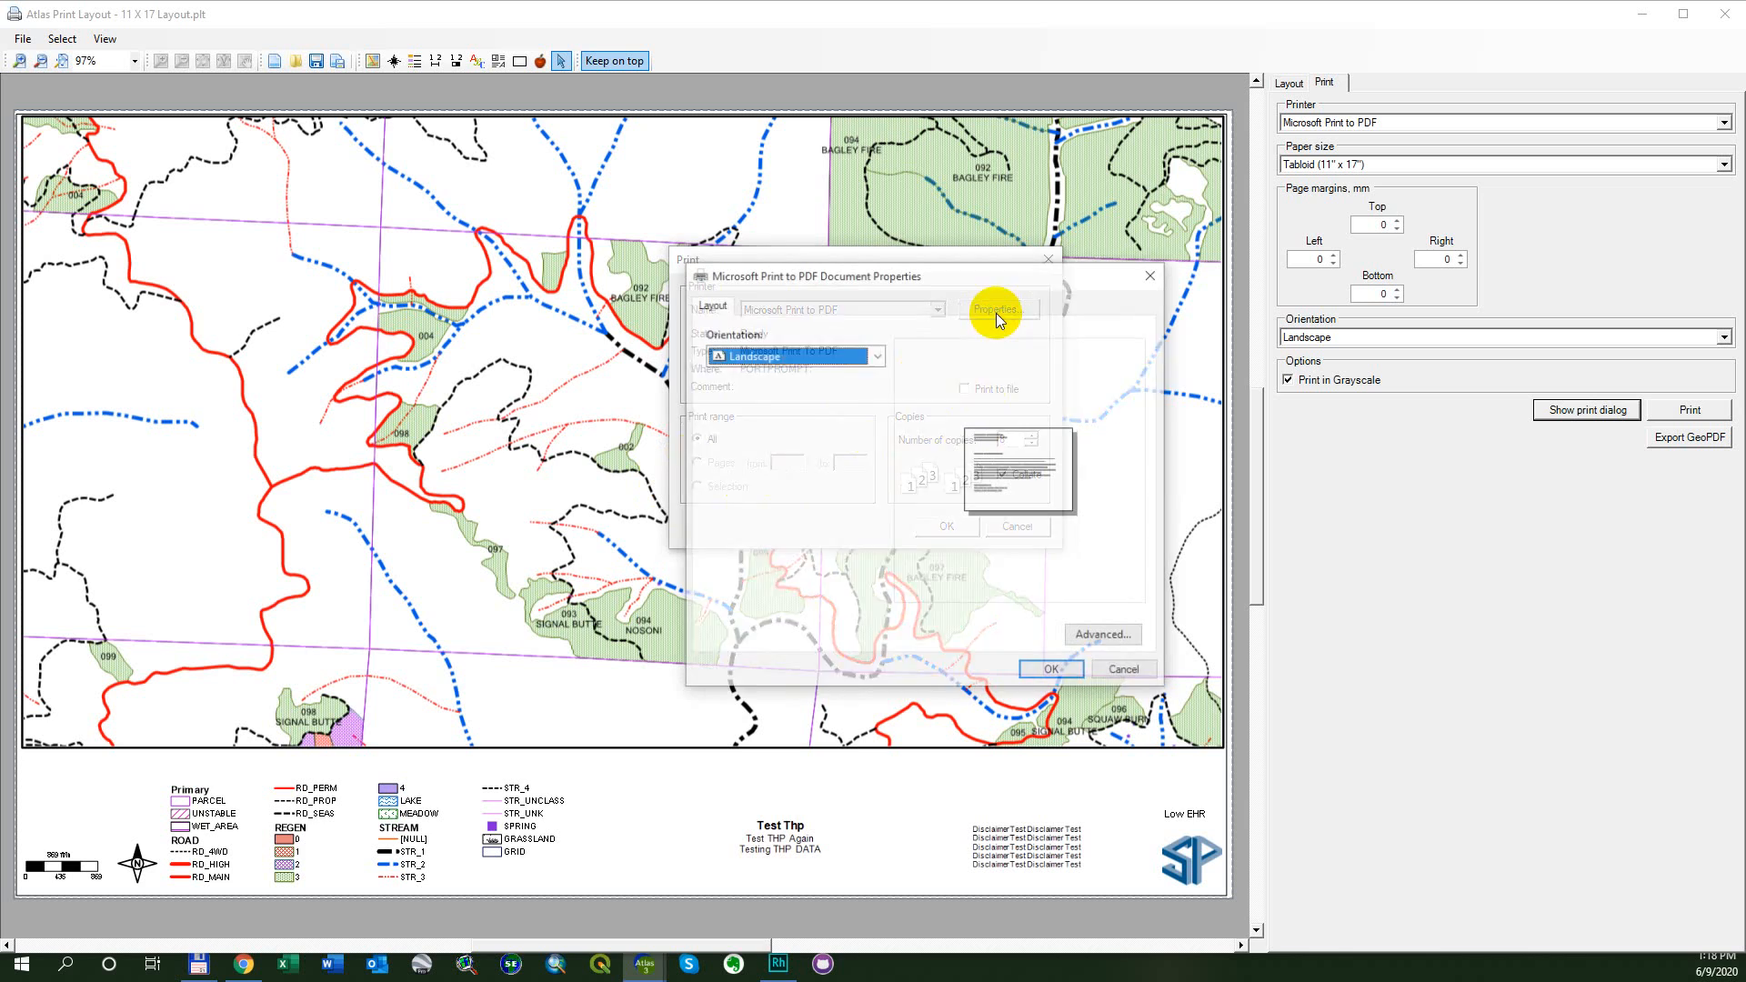
{"action": "left_click", "coordinate": [878, 355]}
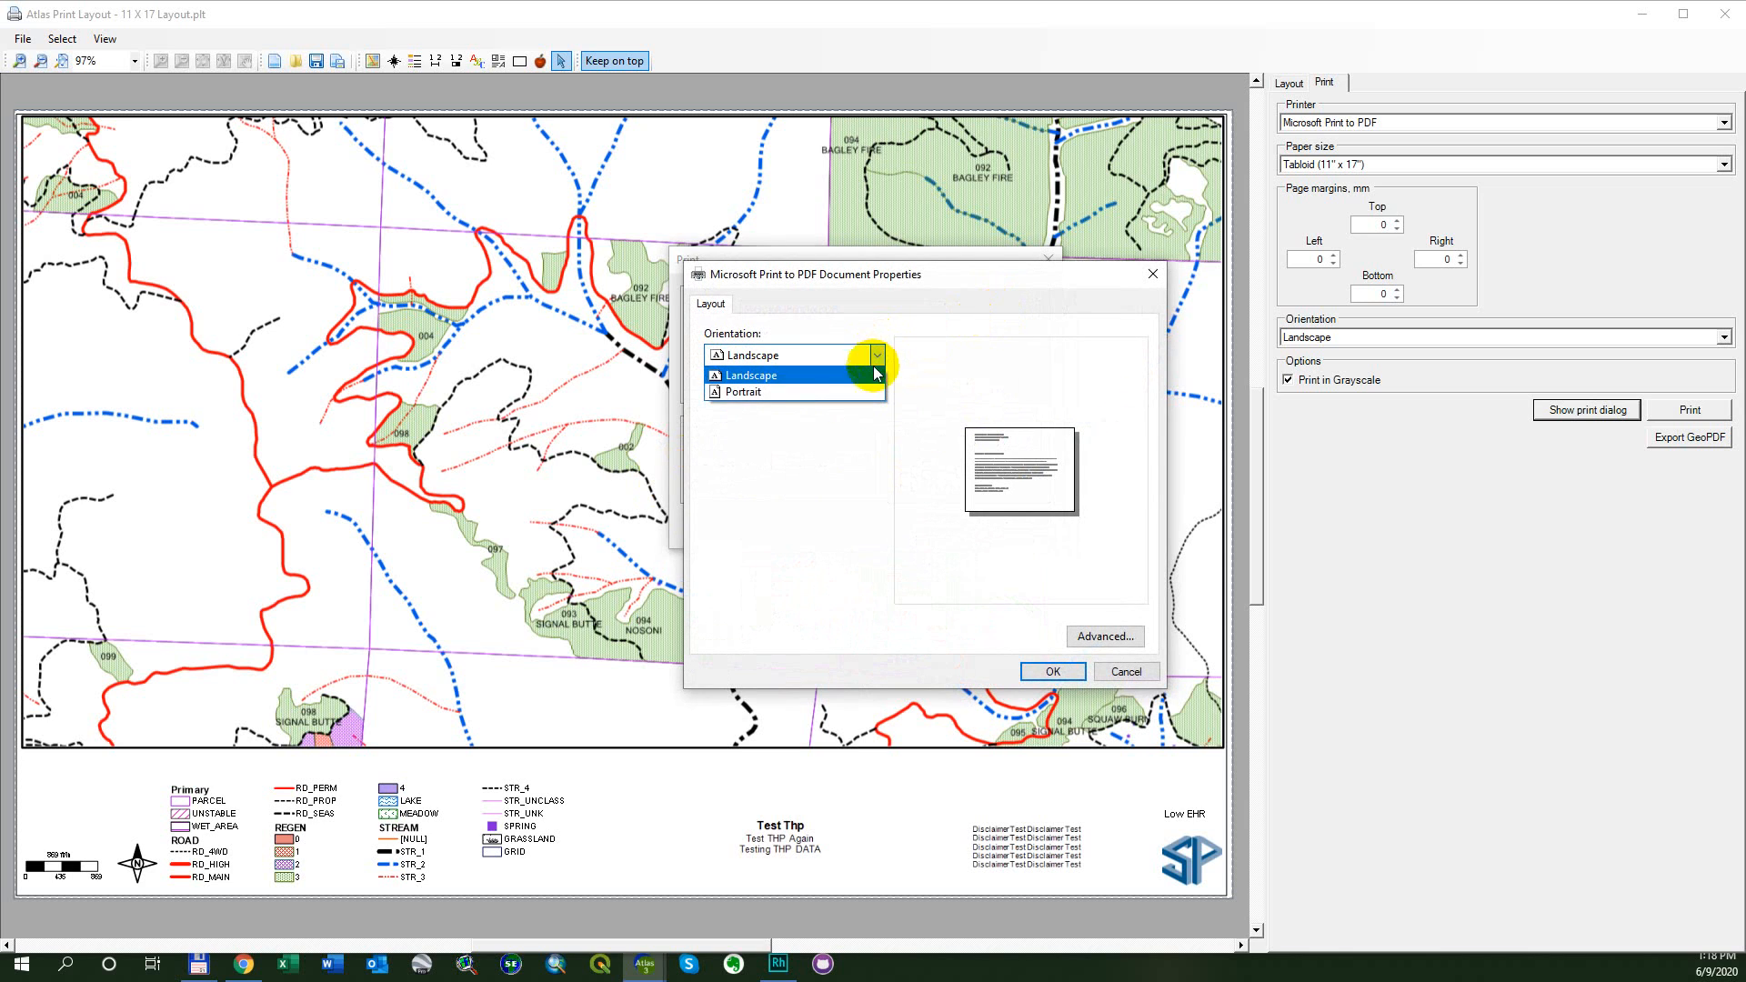
{"action": "left_click", "coordinate": [861, 375]}
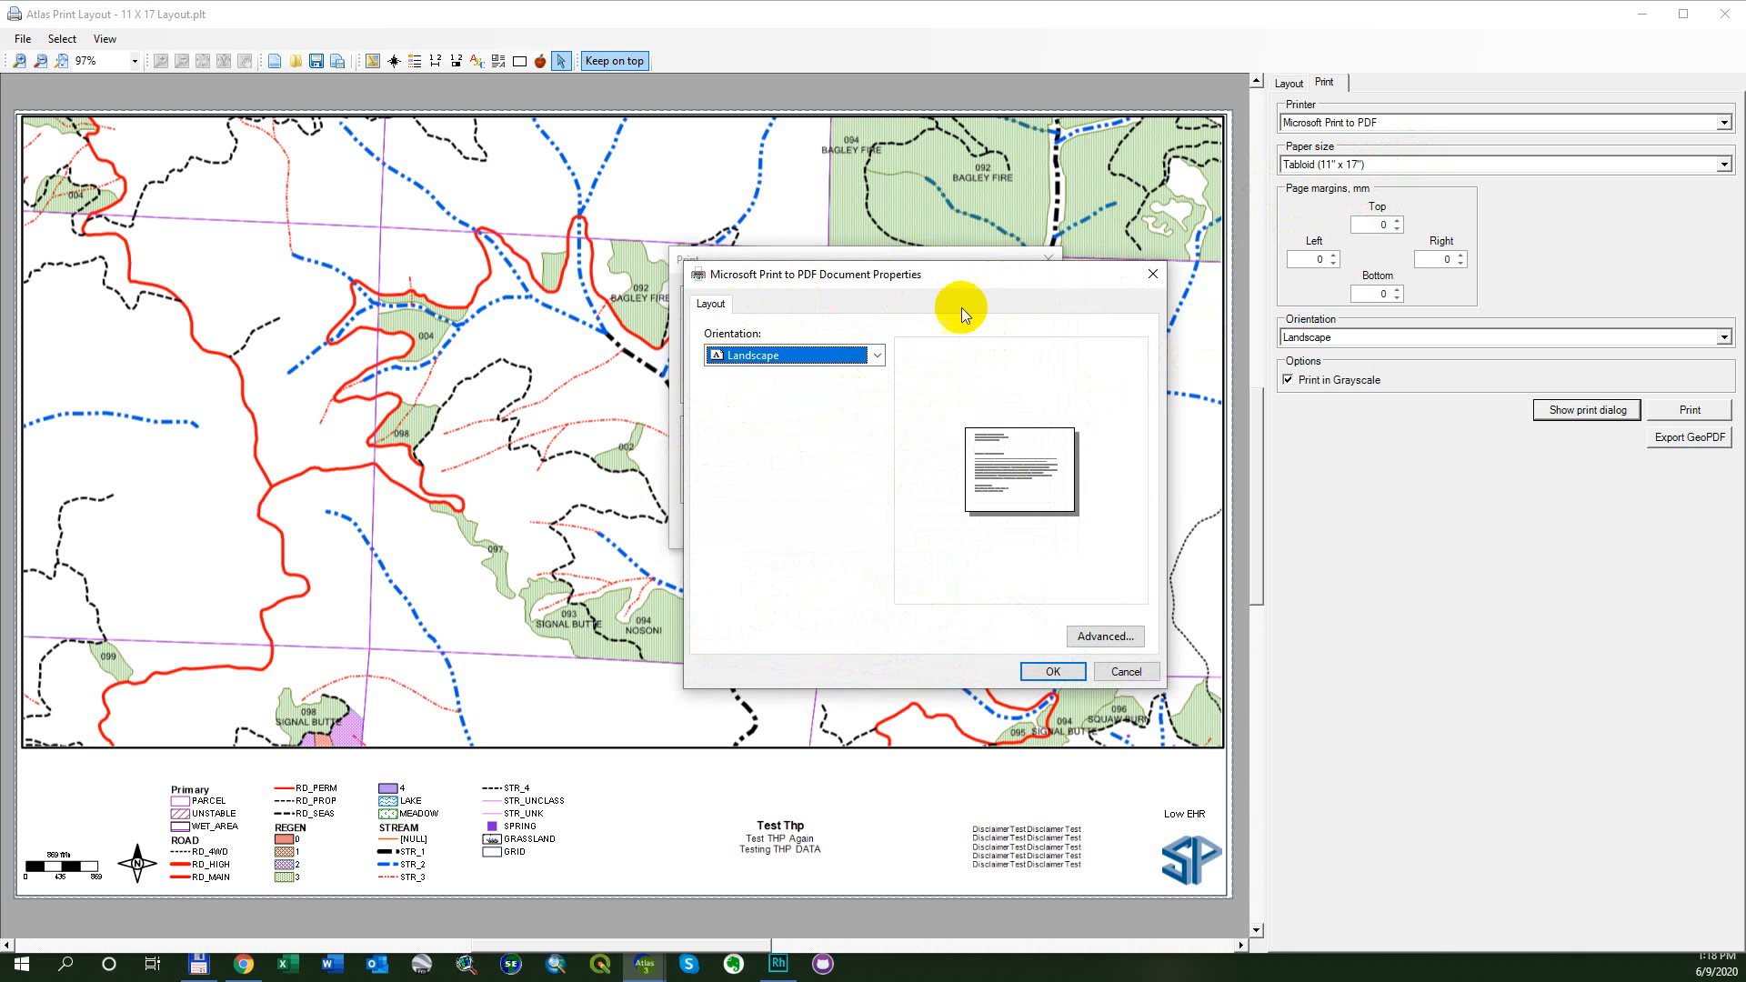
{"action": "left_click", "coordinate": [1152, 275]}
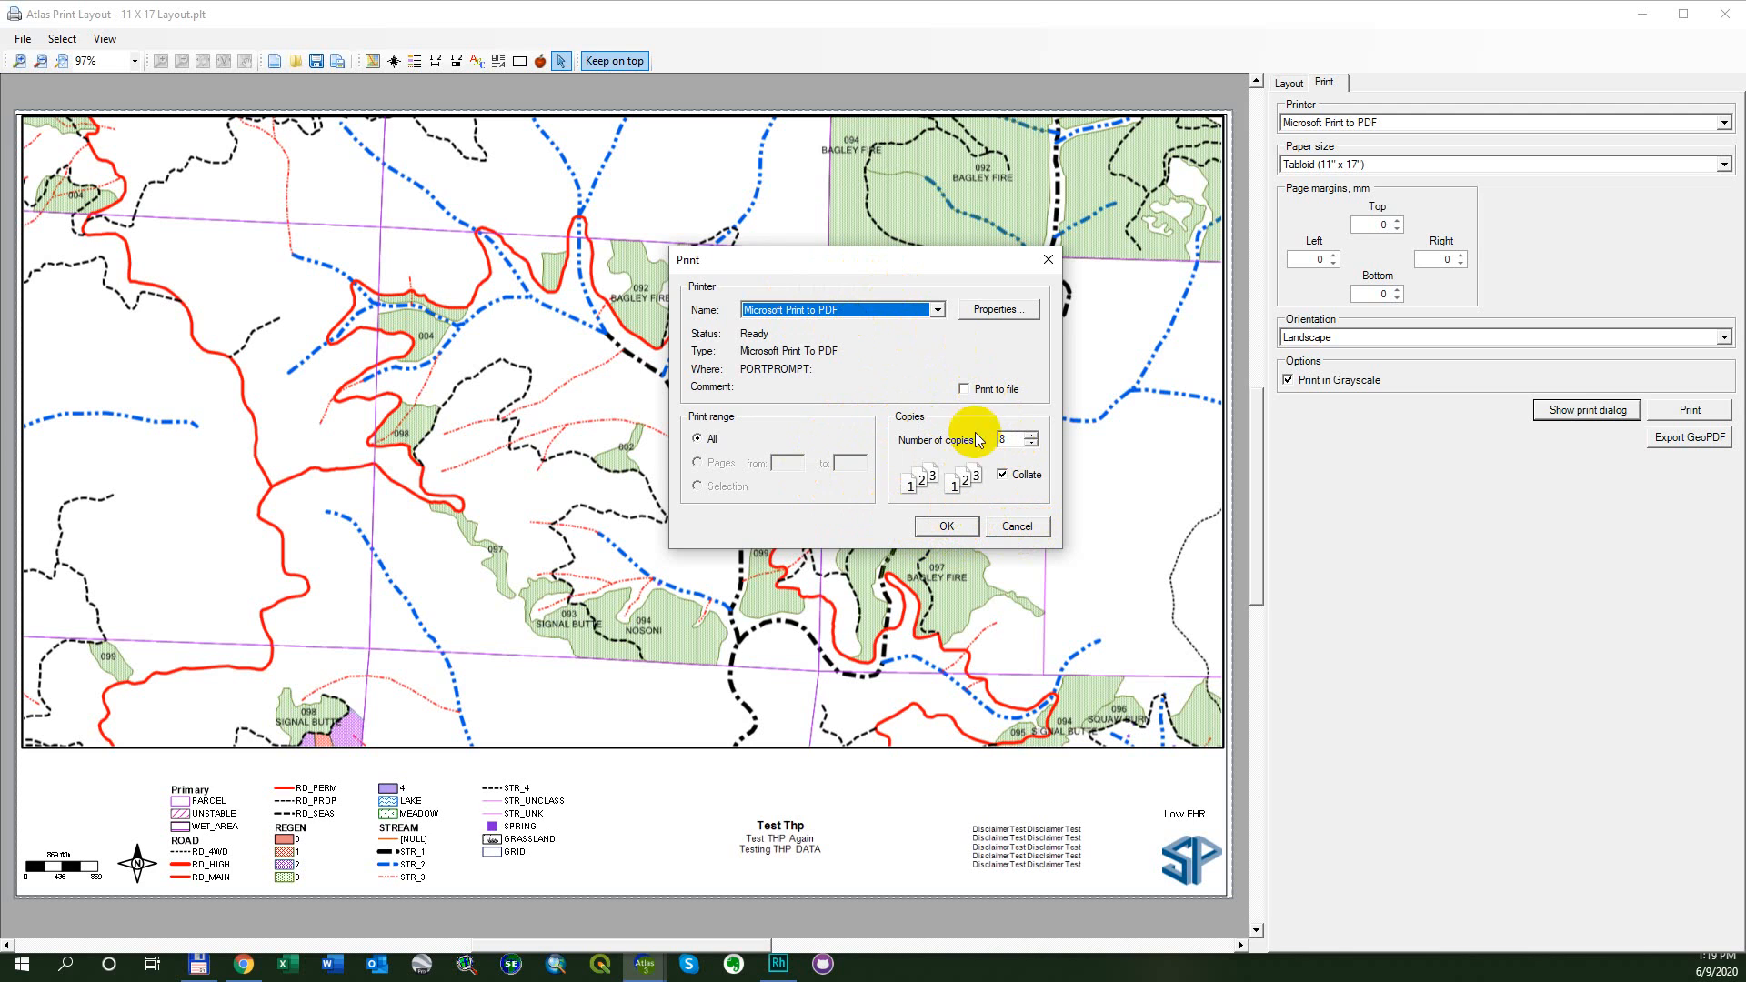
{"action": "left_click", "coordinate": [1008, 522]}
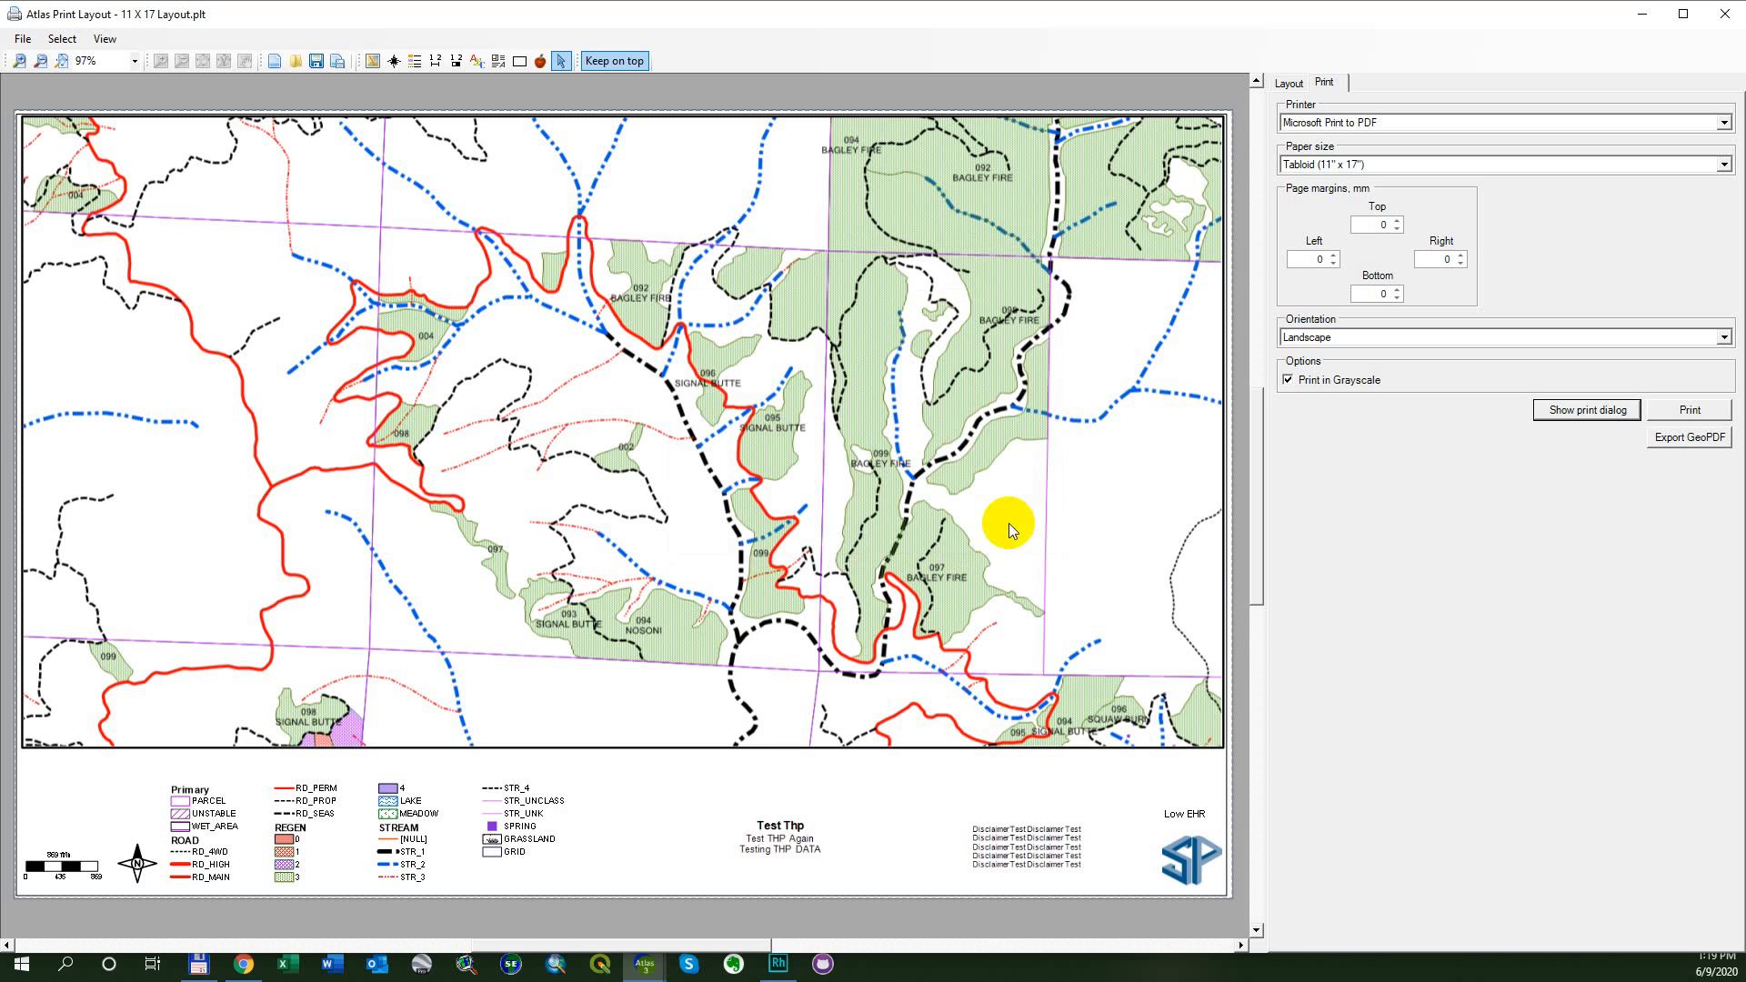